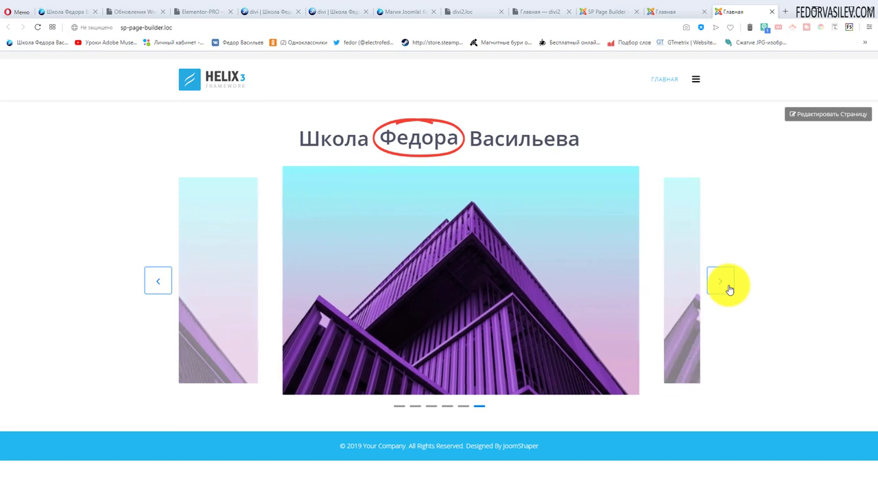
# Find the addon by searching for "Carousel" and place an Image Carousel below the page heading
pyautogui.click(716, 287)
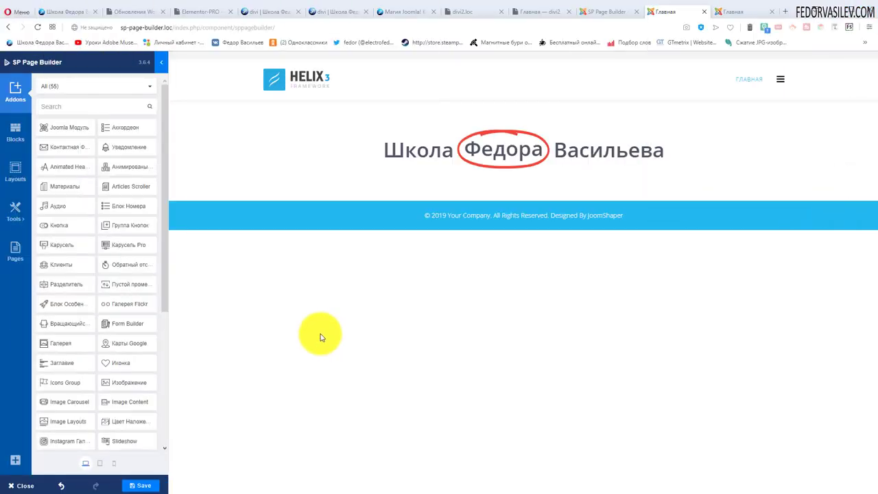
pyautogui.rightClick(57, 106)
pyautogui.click(74, 176)
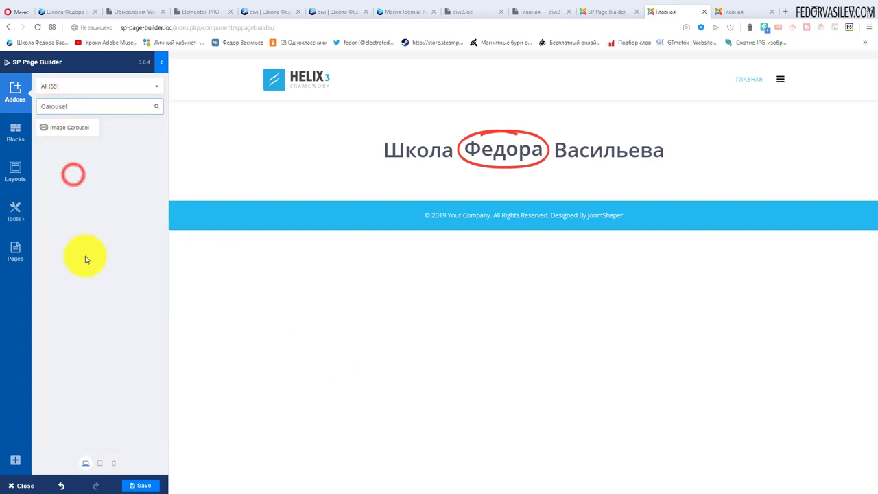
pyautogui.moveTo(57, 129); pyautogui.dragTo(421, 195)
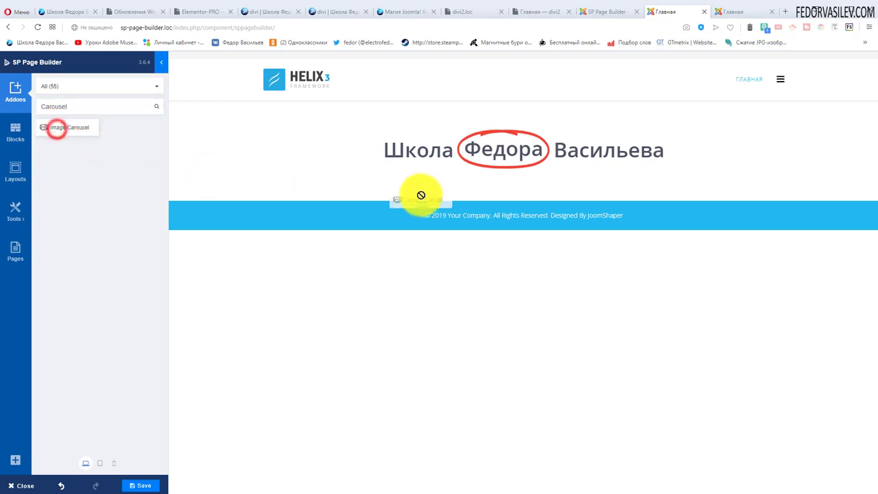
pyautogui.moveTo(447, 165); pyautogui.dragTo(443, 173)
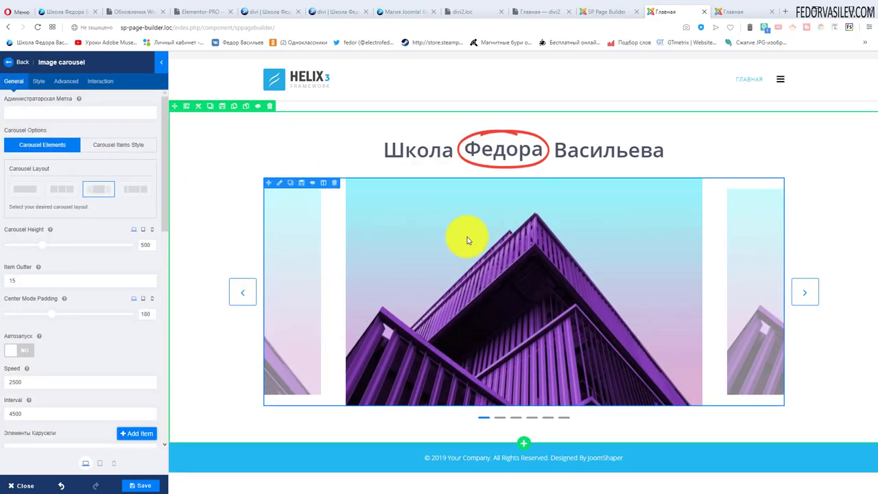
# Browse the new carousel's slides using its next control and slide indicators
pyautogui.click(807, 294)
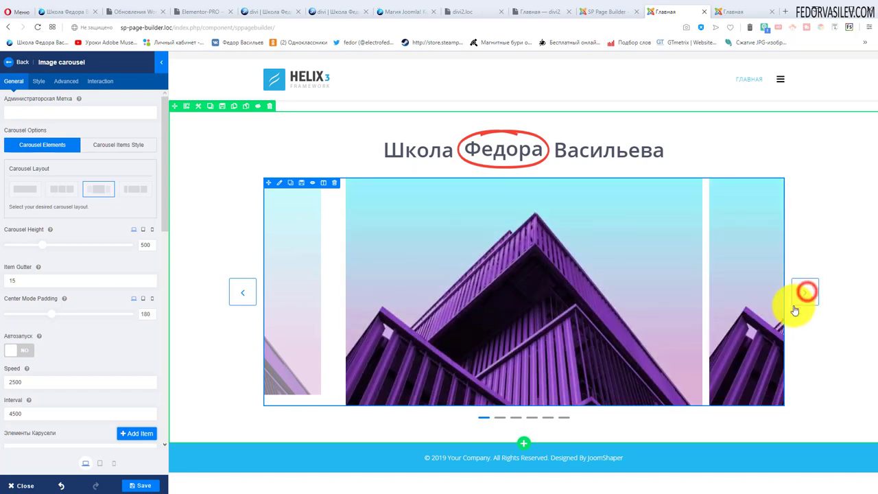
pyautogui.click(805, 298)
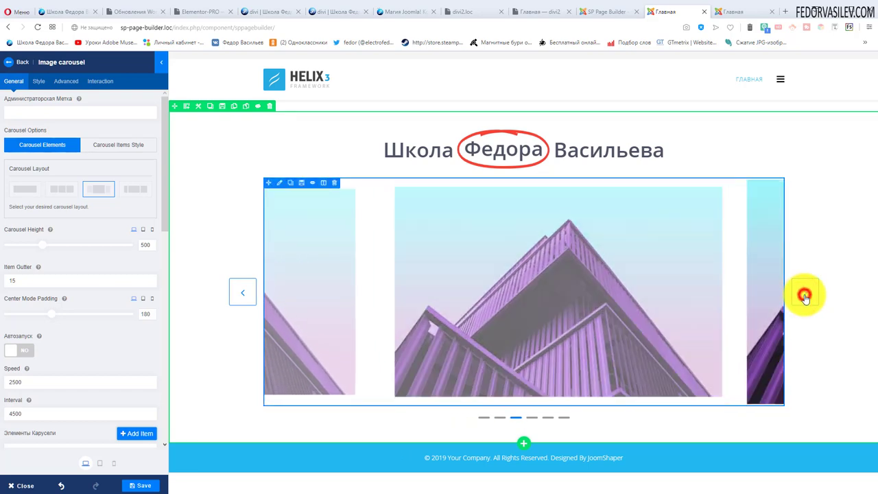
pyautogui.click(531, 419)
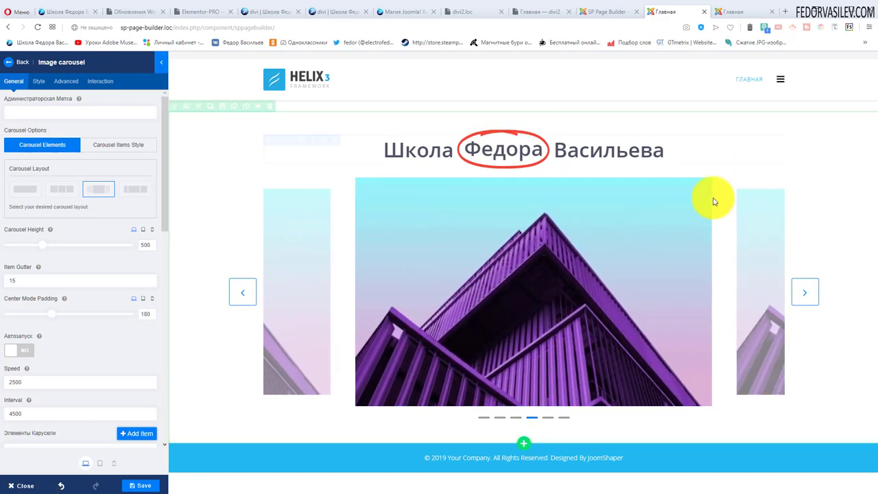
# Preview the carousel in the tablet and mobile views, including a slide change, and return to the desktop view
pyautogui.click(101, 465)
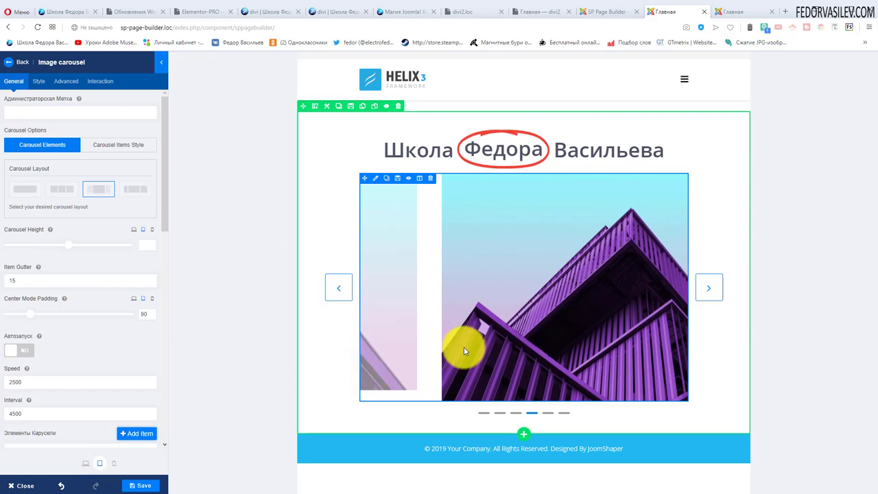
pyautogui.click(340, 267)
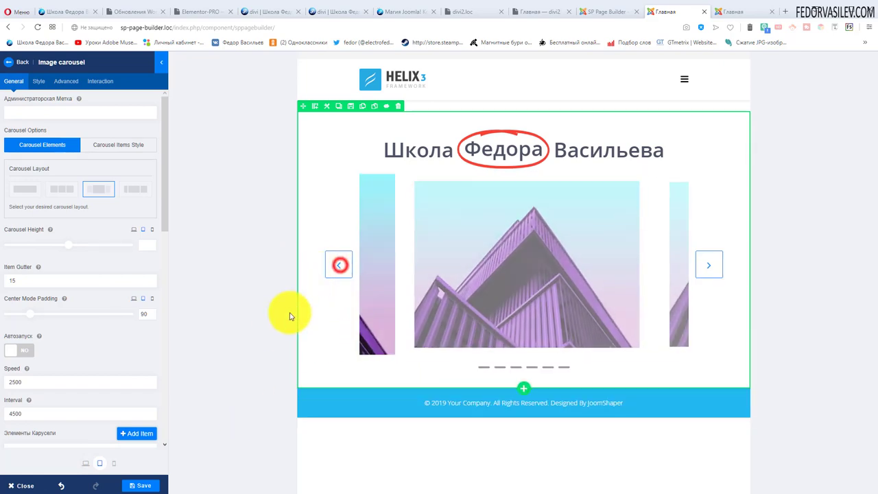
pyautogui.click(114, 463)
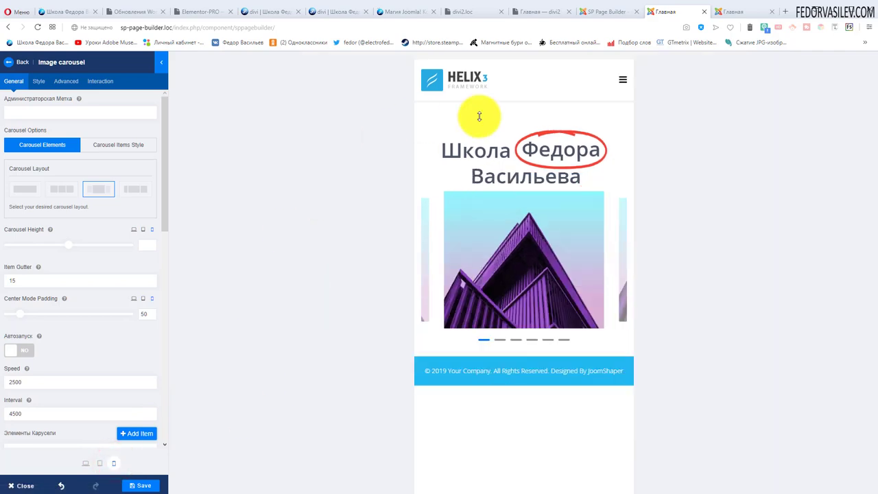
pyautogui.click(85, 466)
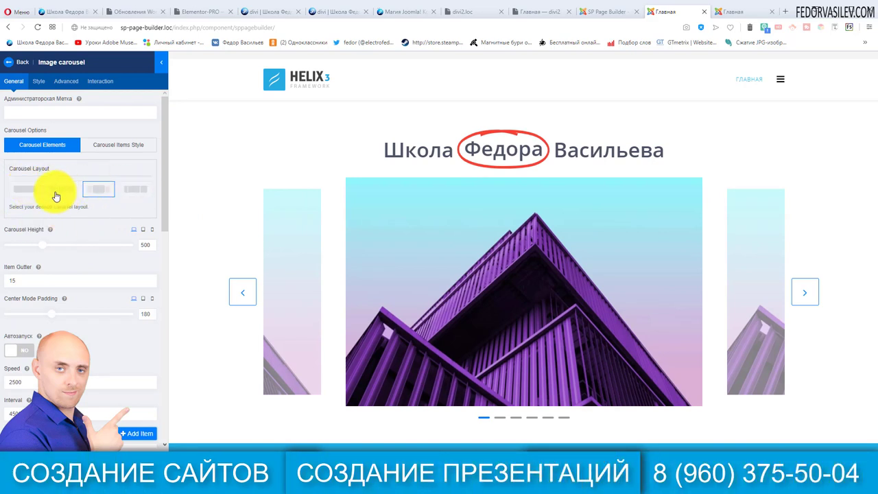
# Try the other carousel layouts, from single image to multiple columns, and return to the centered layout with partial side slides
pyautogui.click(26, 190)
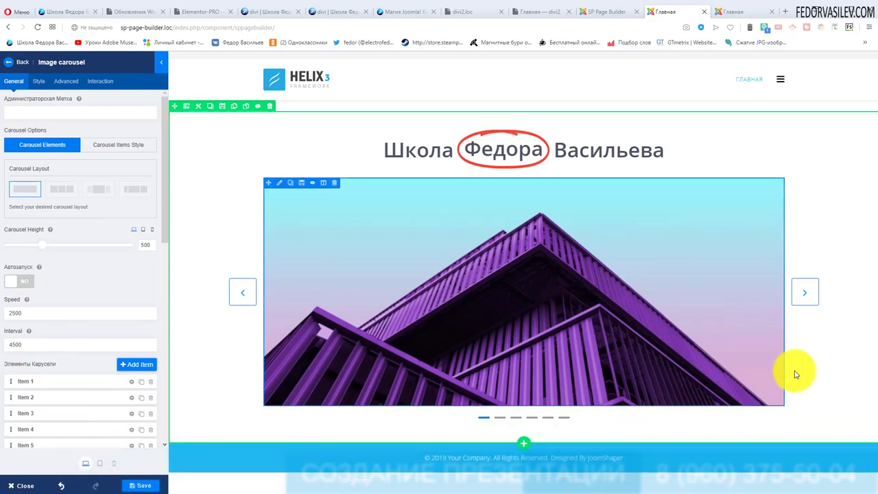
pyautogui.click(804, 301)
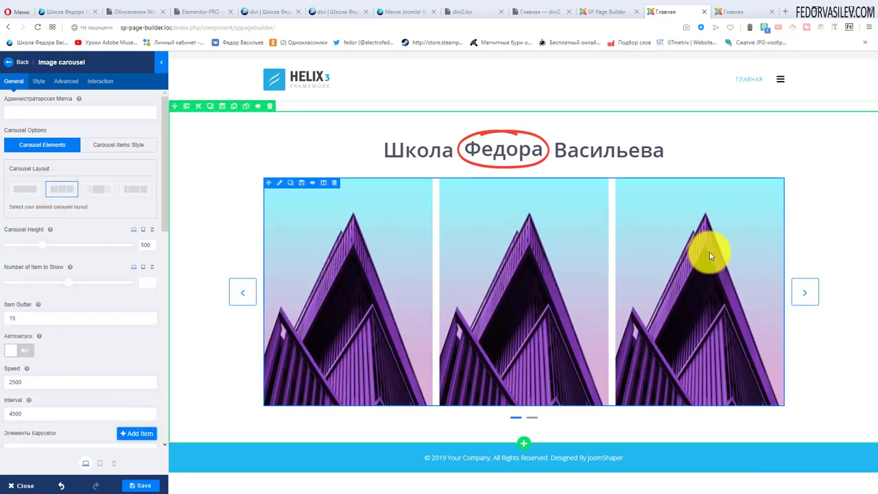
pyautogui.click(96, 189)
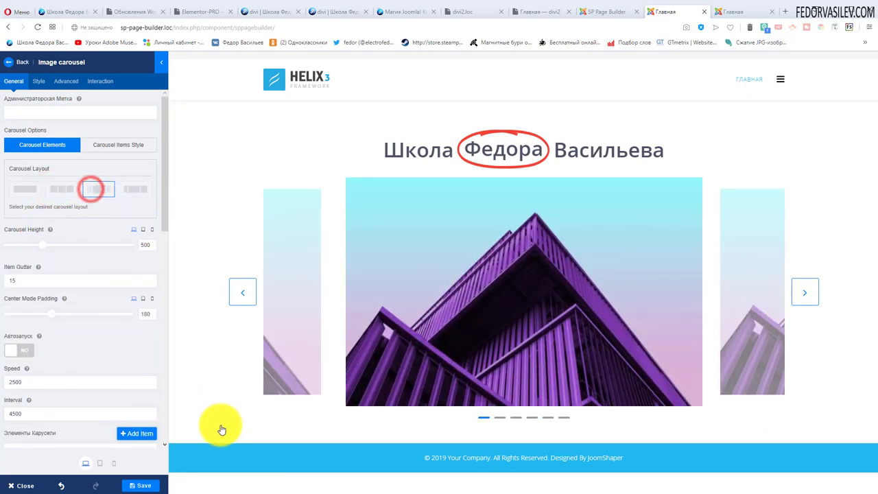
pyautogui.click(799, 302)
pyautogui.click(138, 191)
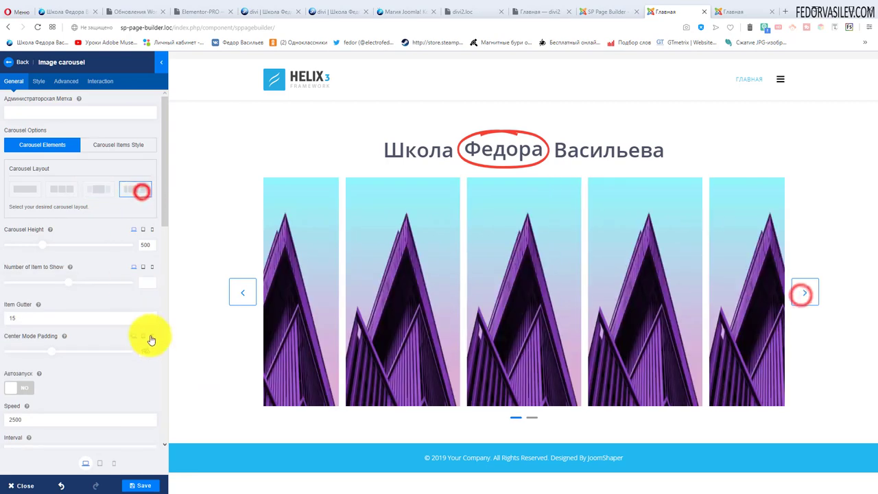
pyautogui.click(62, 192)
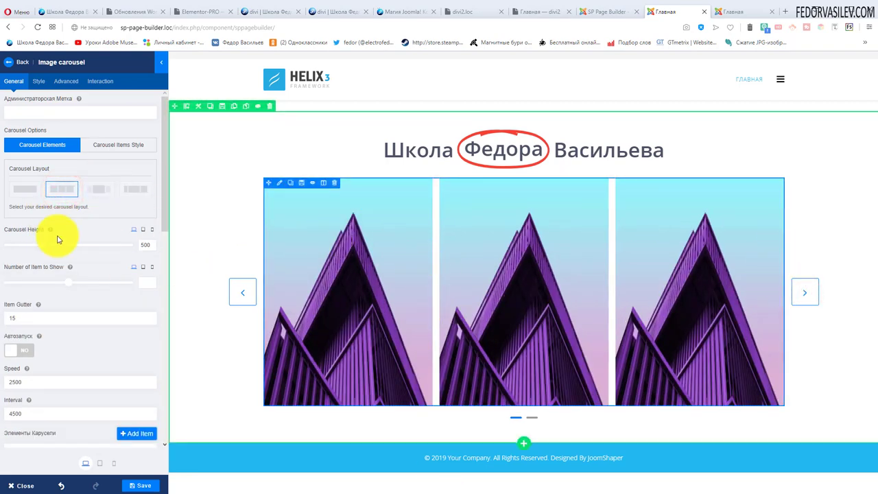
pyautogui.click(98, 189)
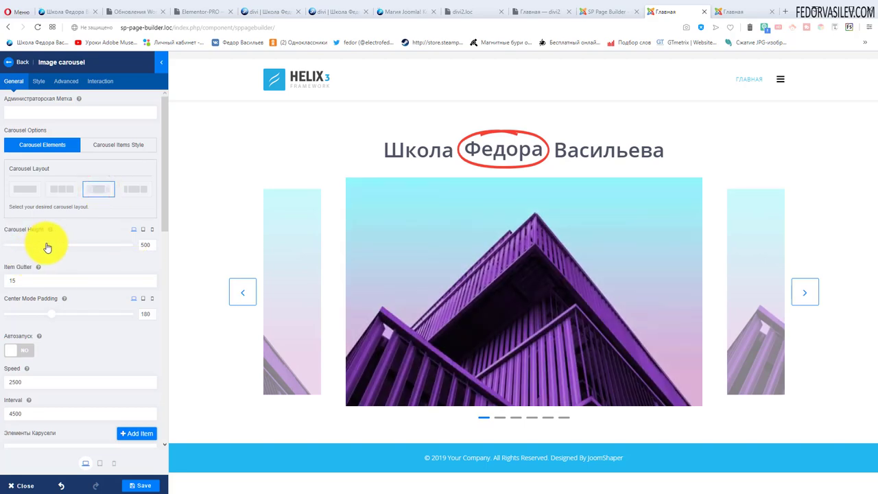
# Set the carousel's item gutter to 10
pyautogui.moveTo(44, 245)
pyautogui.mouseDown()
pyautogui.moveTo(59, 245)
pyautogui.moveTo(49, 244)
pyautogui.mouseUp()
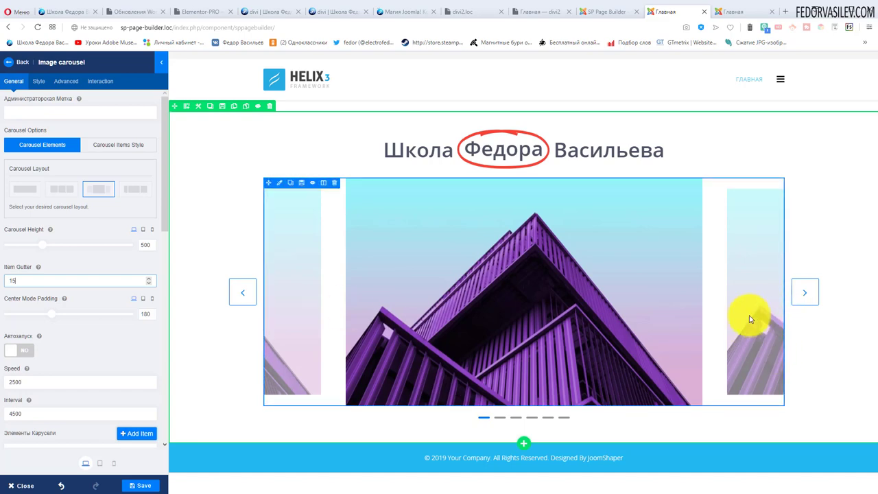
pyautogui.click(805, 295)
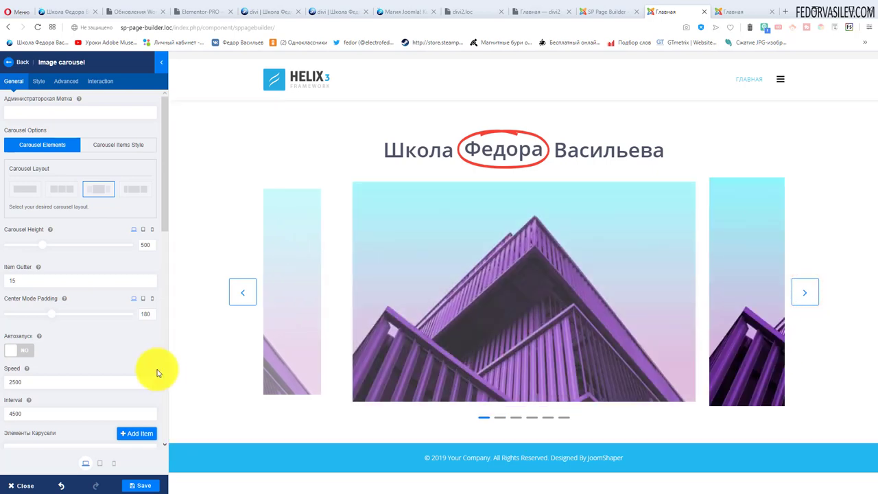
pyautogui.click(21, 282)
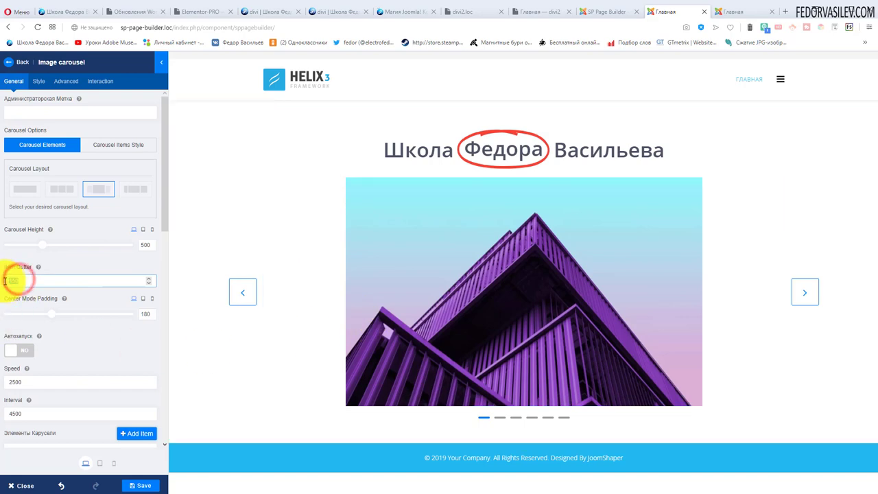
pyautogui.write('3')
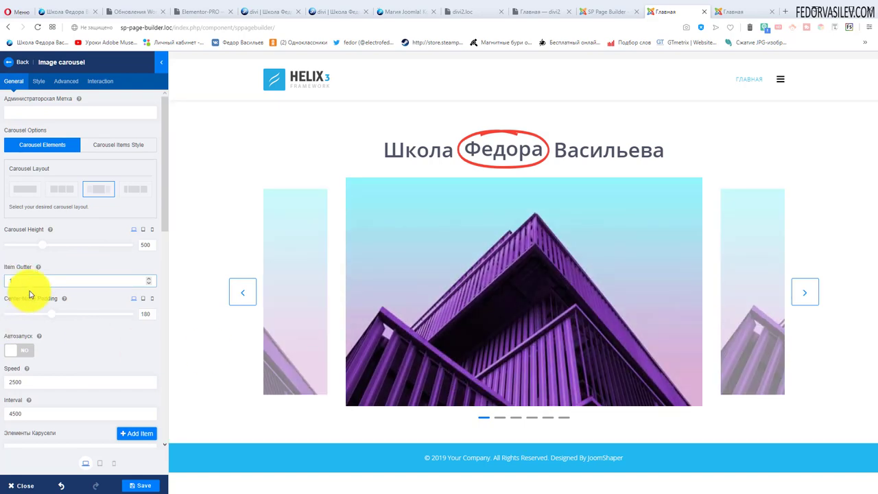
pyautogui.write('0')
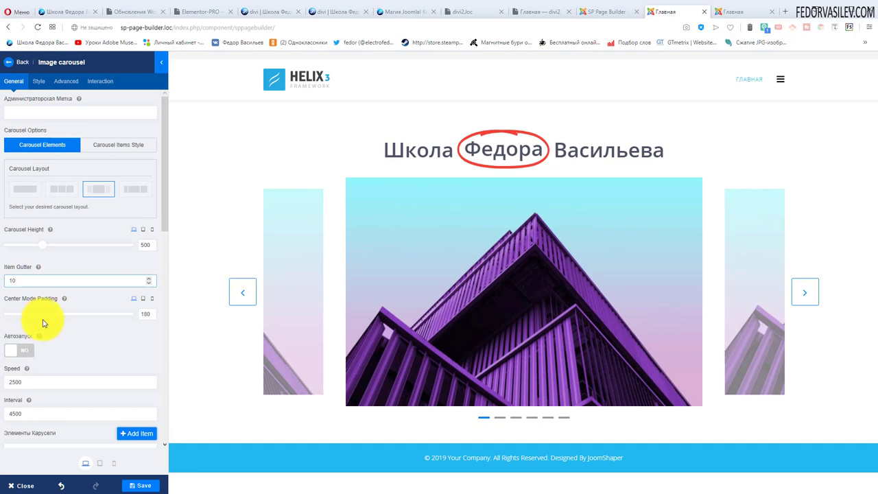
# Set the desktop center mode padding to 97 and turn on the carousel's autoplay
pyautogui.moveTo(51, 314); pyautogui.dragTo(114, 327)
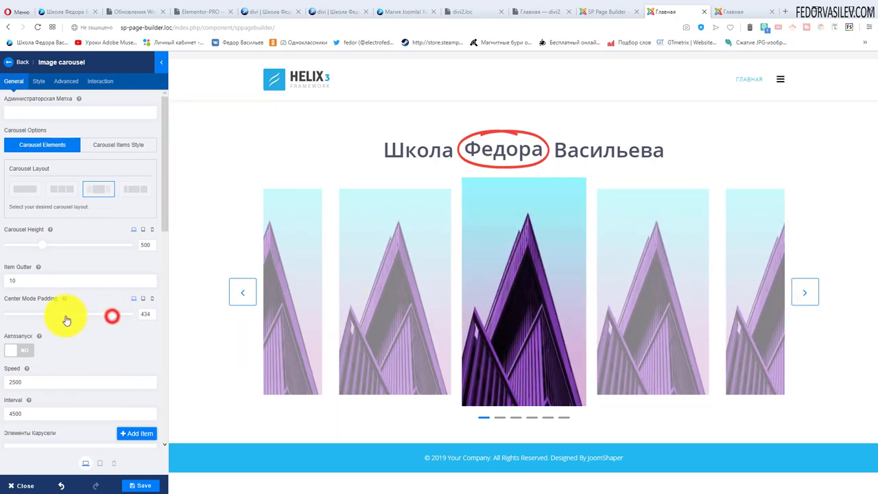
pyautogui.moveTo(67, 320); pyautogui.dragTo(31, 323)
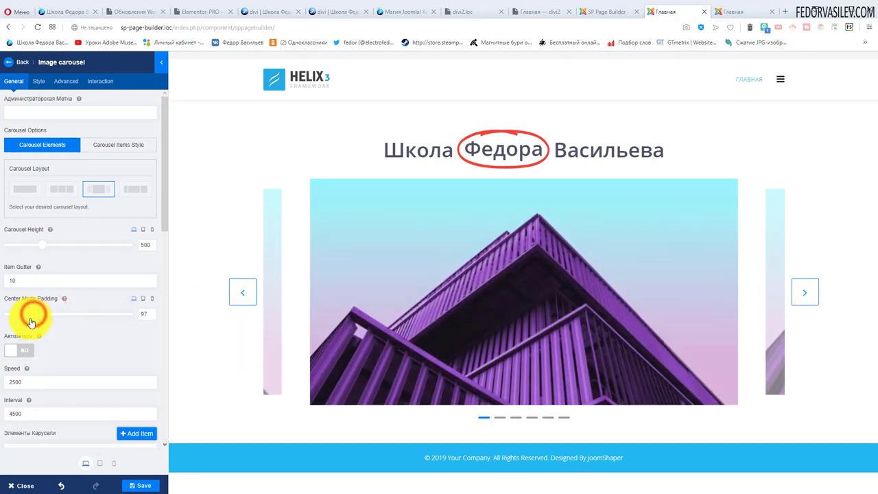
pyautogui.click(20, 351)
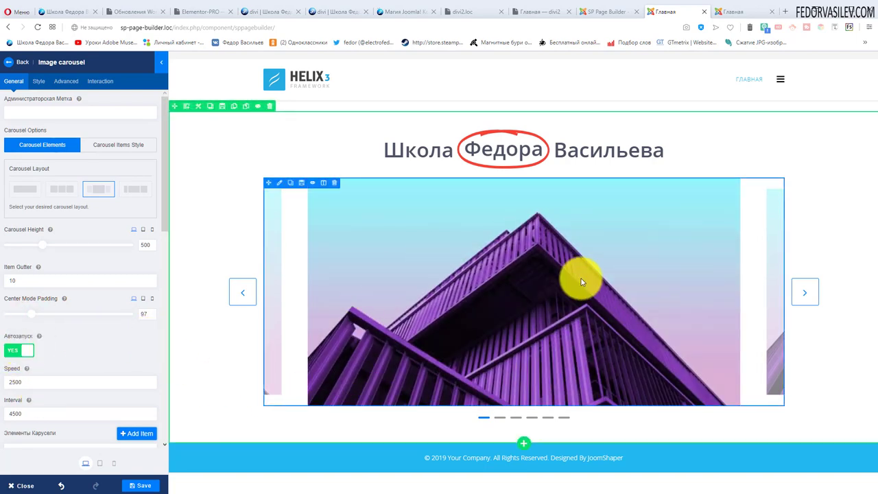
# Try an interval of 1000 for the carousel's autoplay
pyautogui.scroll(-1, 86, 317)
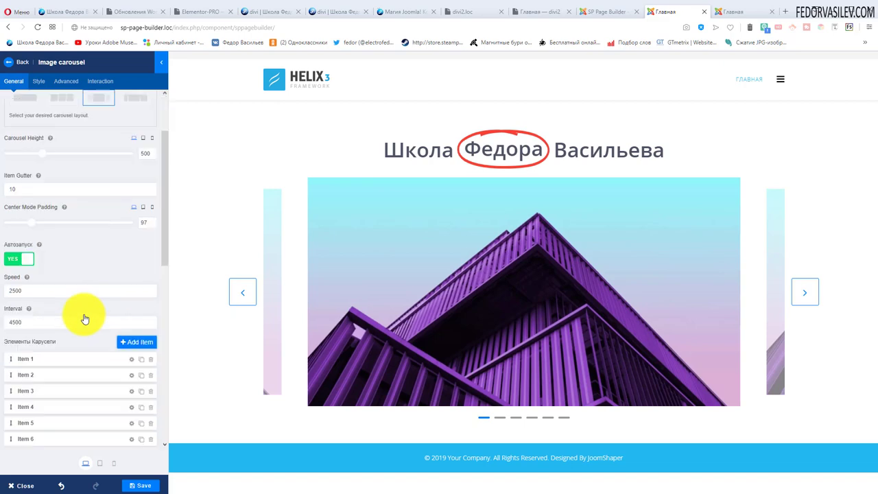
pyautogui.scroll(-1, 77, 293)
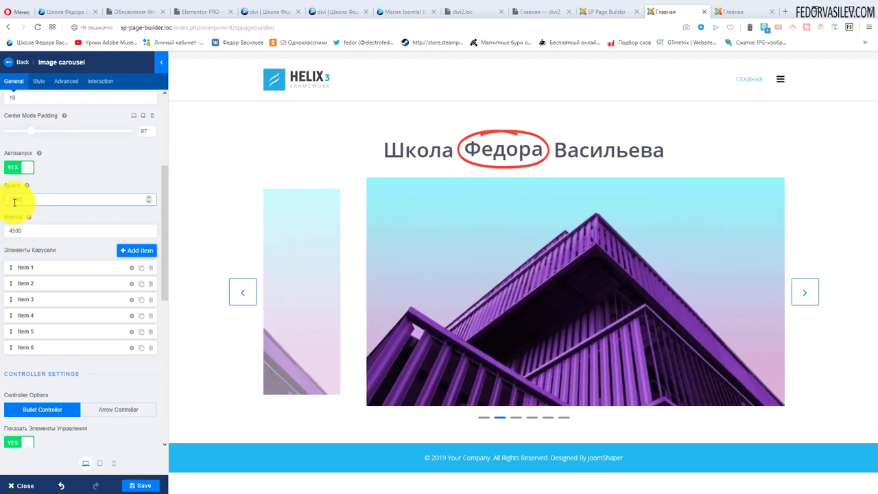
pyautogui.click(26, 230)
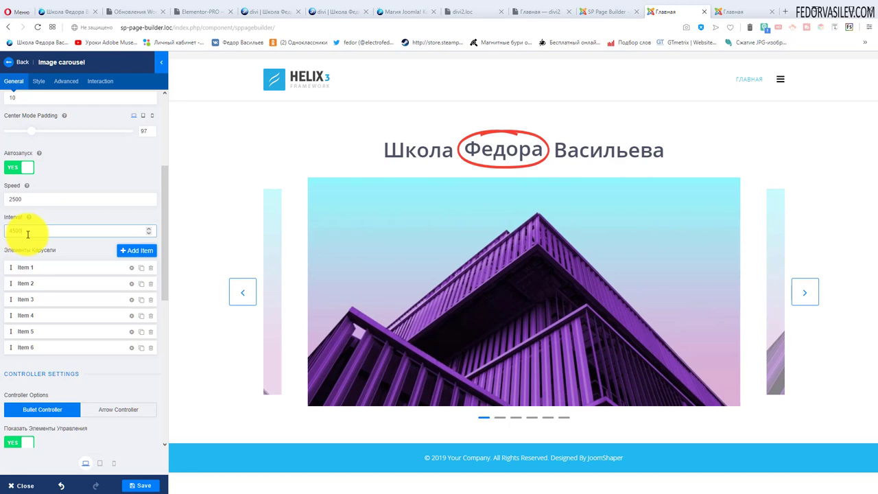
pyautogui.moveTo(27, 233); pyautogui.dragTo(3, 233)
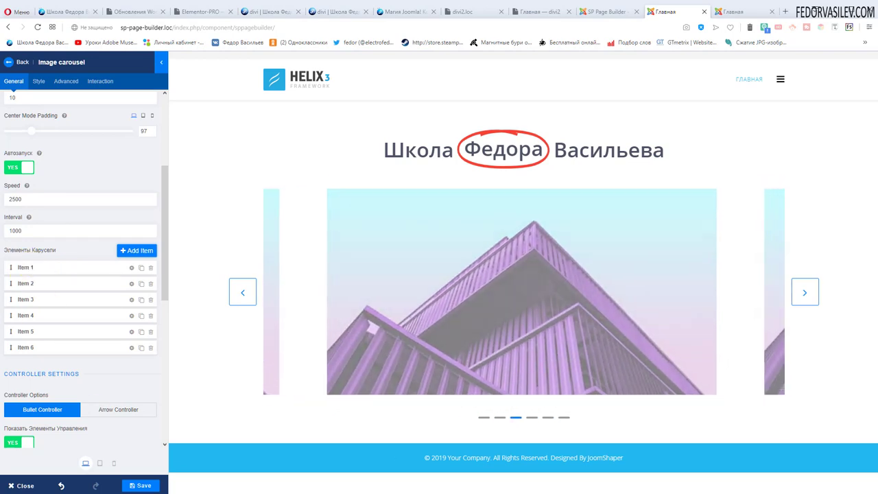
# Open the settings of carousel Item 1 and give it the title "демо"
pyautogui.scroll(-1, 65, 348)
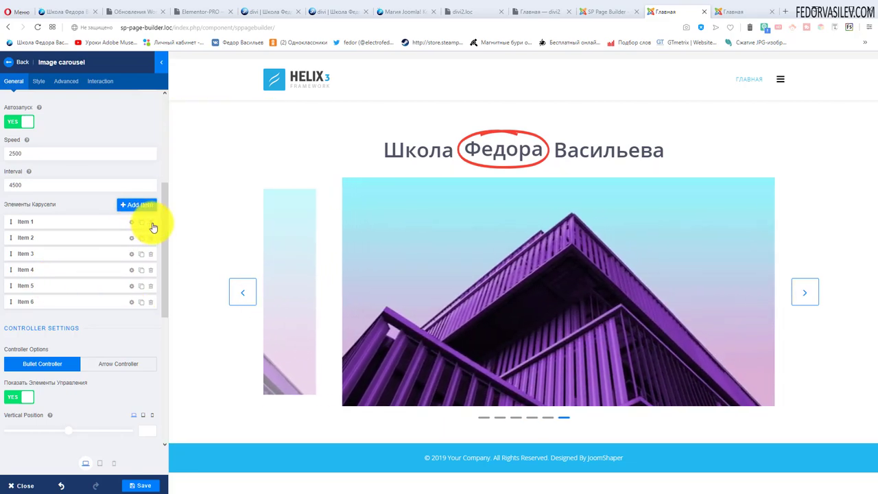
pyautogui.click(131, 223)
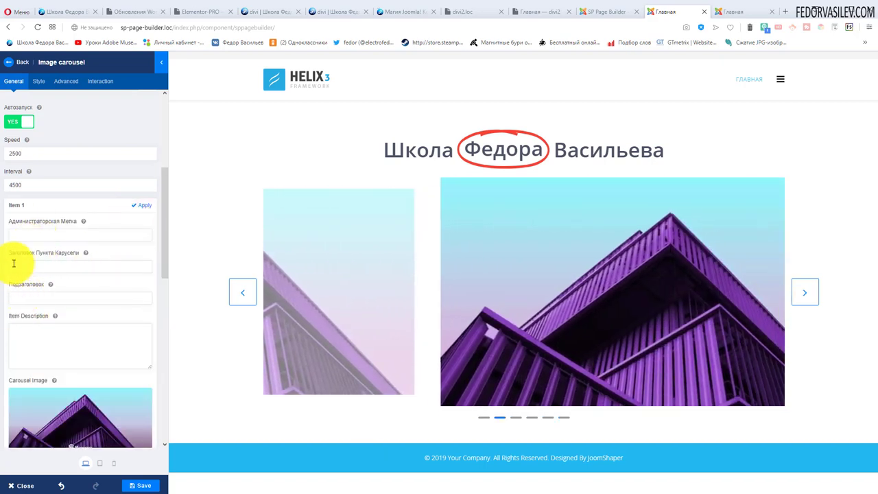
pyautogui.moveTo(82, 221)
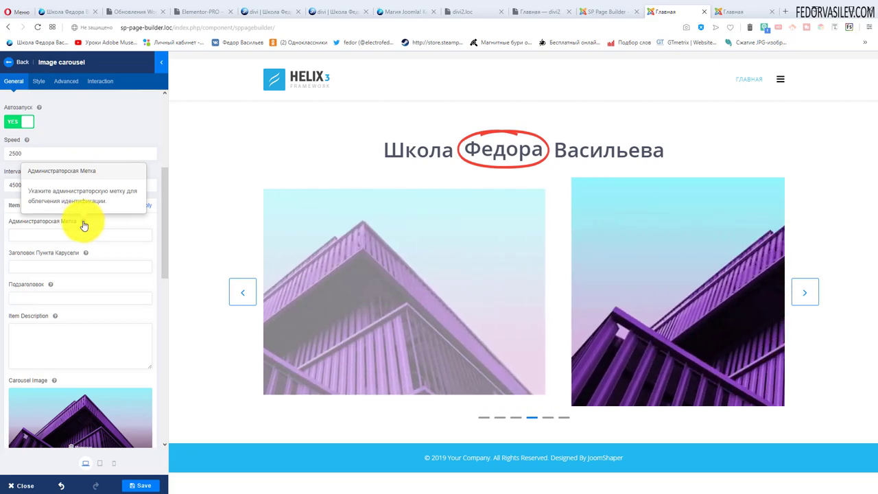
pyautogui.click(50, 267)
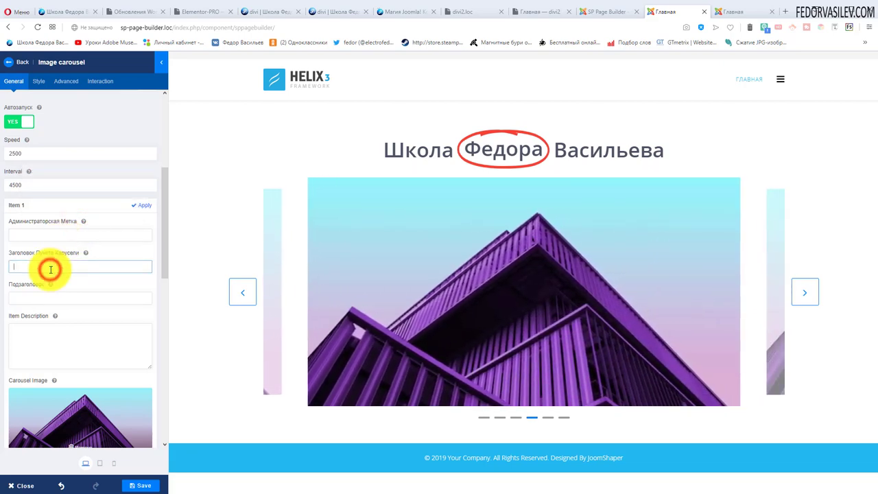
pyautogui.write('демо')
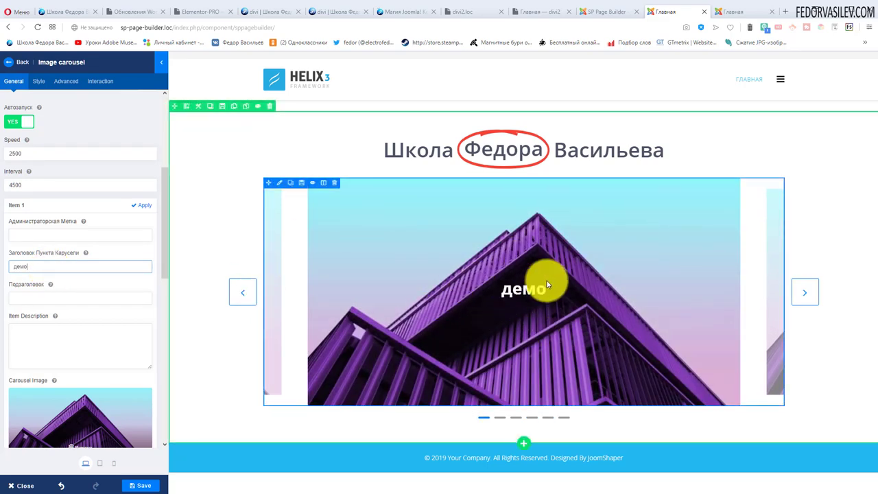
# Enter "демо" as the subtitle and description of carousel Item 1 and apply the item's settings
pyautogui.click(39, 298)
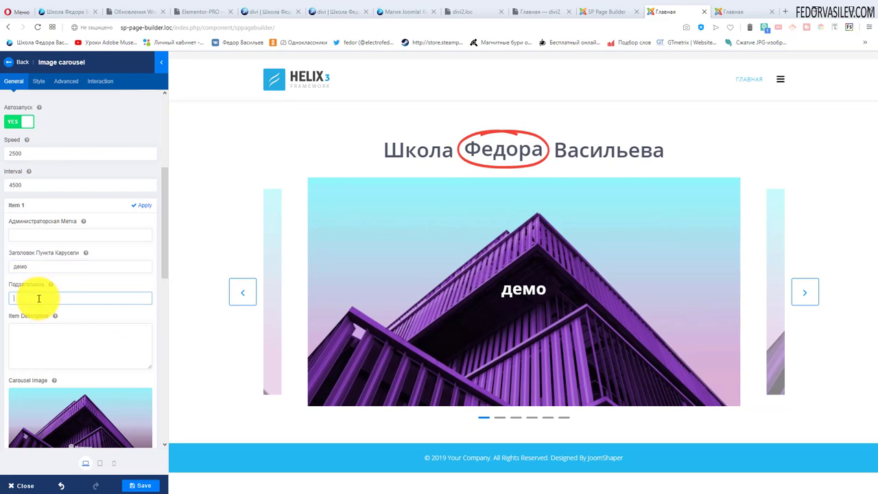
pyautogui.write('демо')
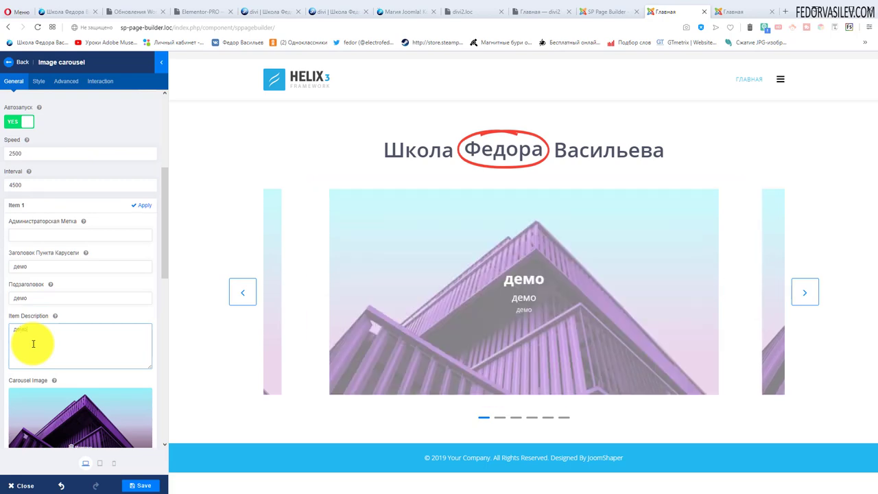
pyautogui.write('демо')
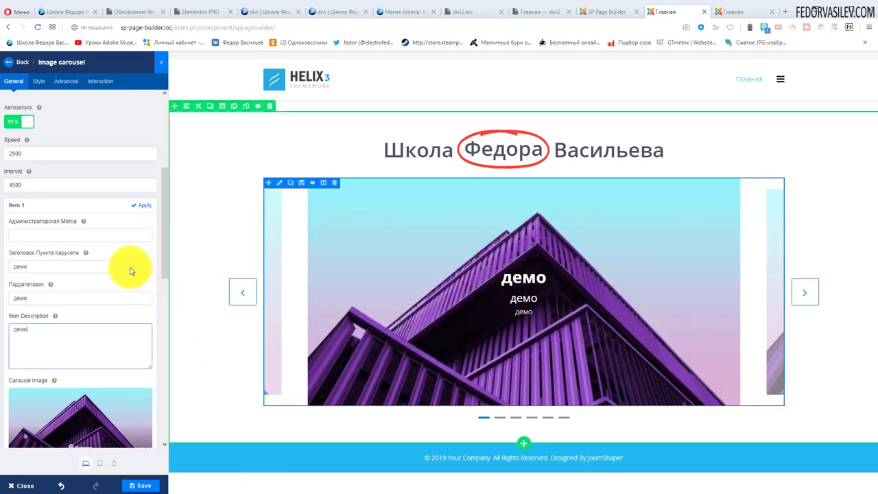
pyautogui.scroll(-1, 92, 309)
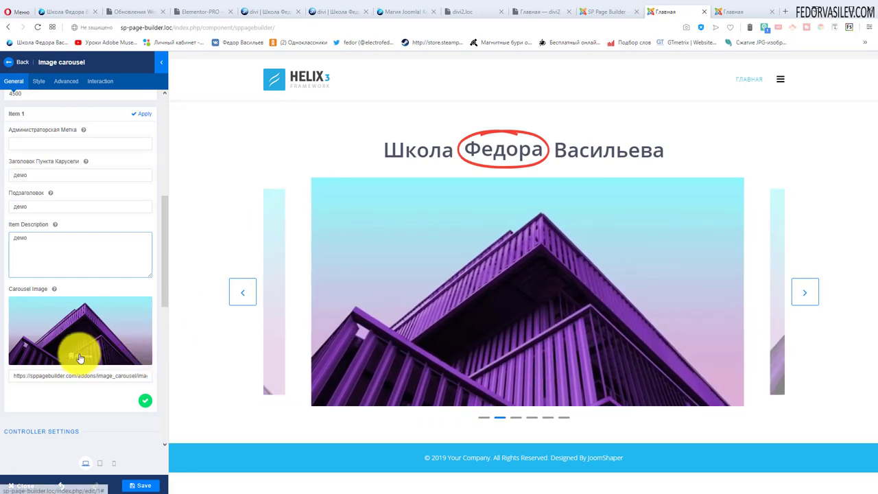
pyautogui.scroll(1, 81, 336)
pyautogui.scroll(-1, 96, 374)
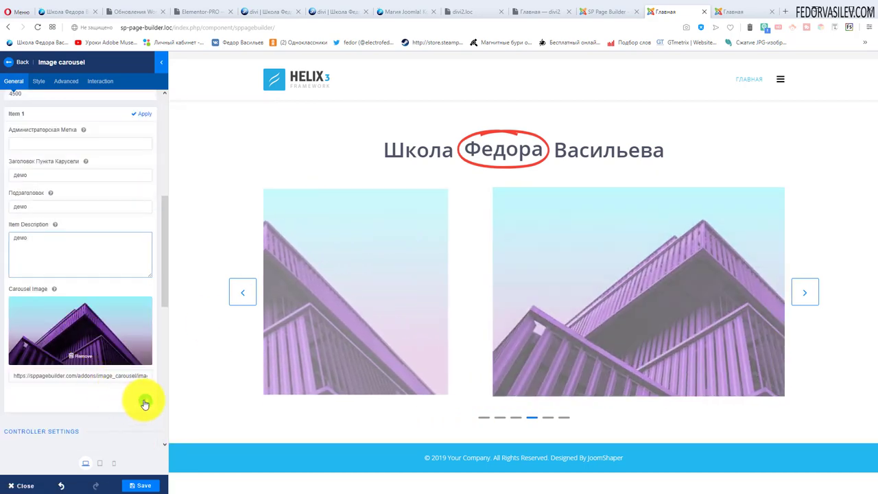
pyautogui.click(145, 400)
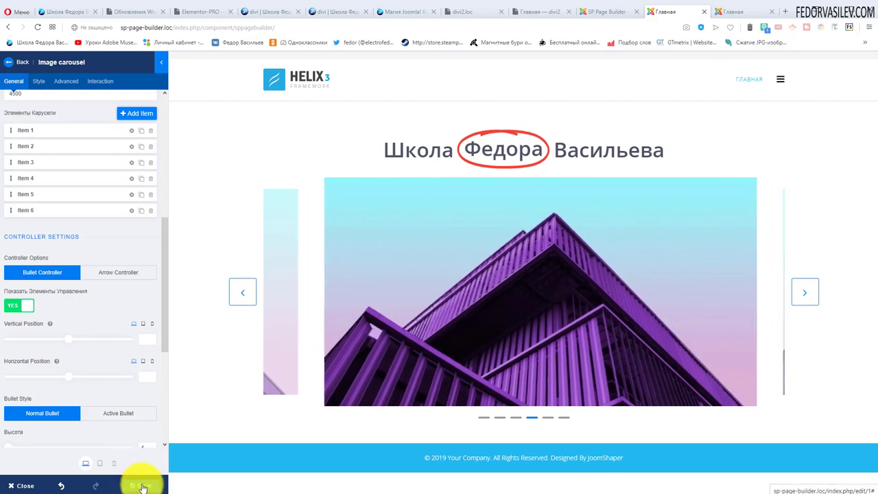
# Save the page, check the carousel on the published site and return to the page editor
pyautogui.click(142, 484)
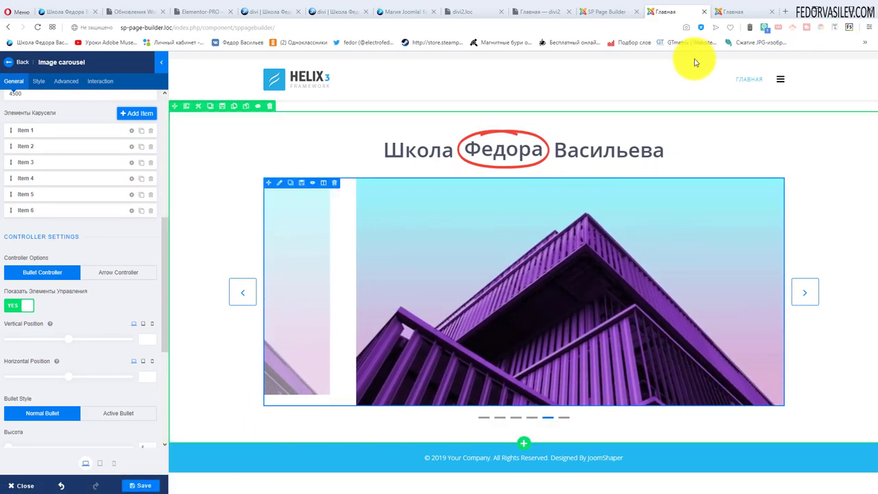
pyautogui.click(734, 12)
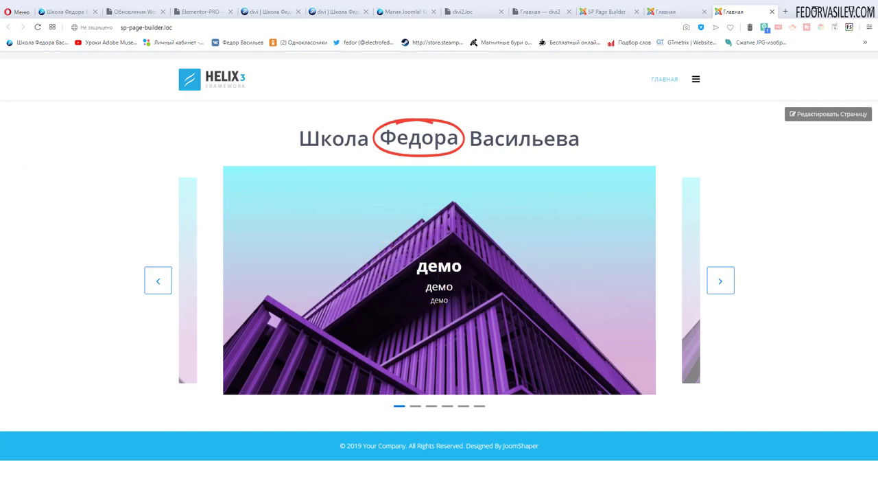
pyautogui.hotkey('ctrl', 'Tab')
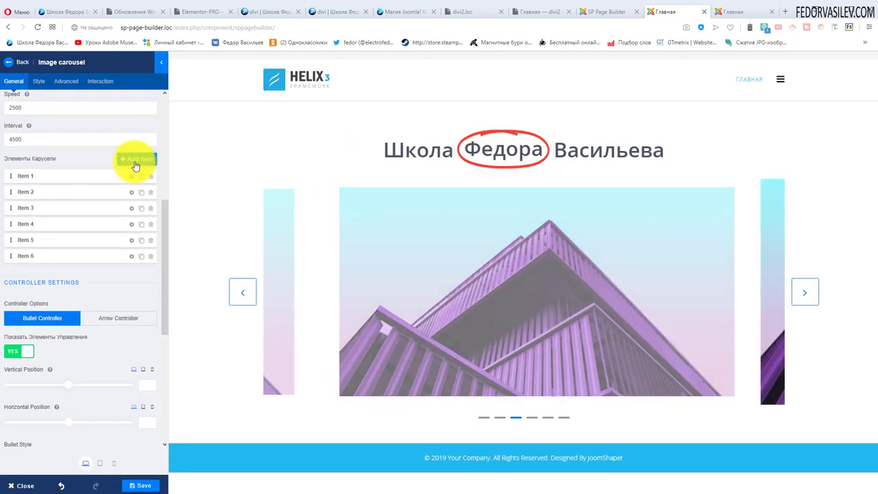
# Try adding a new empty item to the carousel
pyautogui.click(132, 160)
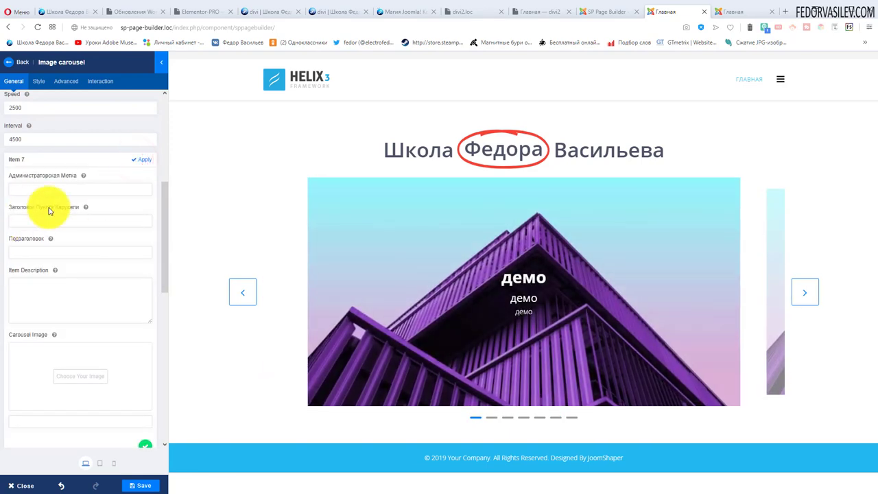
pyautogui.scroll(-2, 107, 241)
pyautogui.click(144, 354)
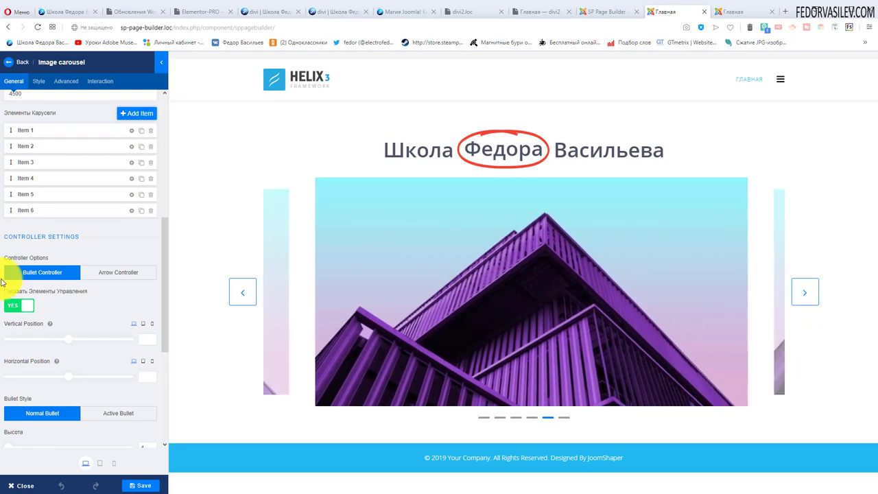
# Set the bullet controller's desktop vertical position to -8 and its horizontal position to 45
pyautogui.click(10, 307)
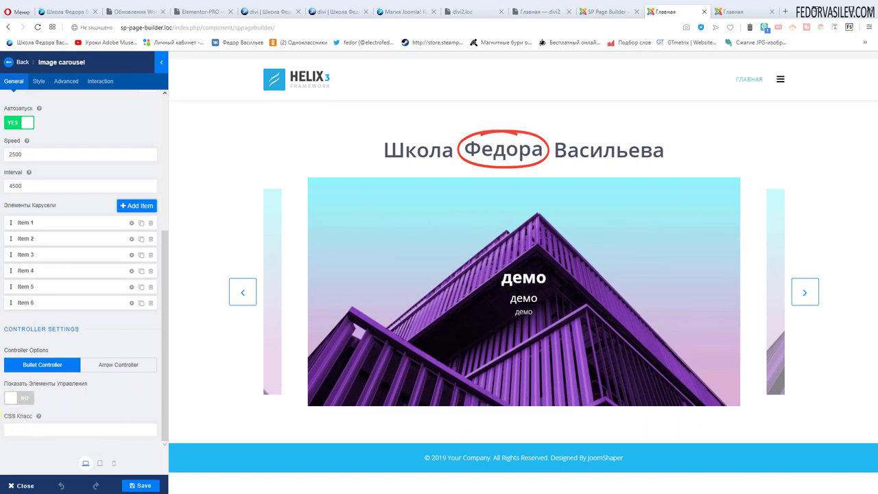
pyautogui.click(27, 396)
pyautogui.scroll(-2, 13, 354)
pyautogui.scroll(-2, 98, 309)
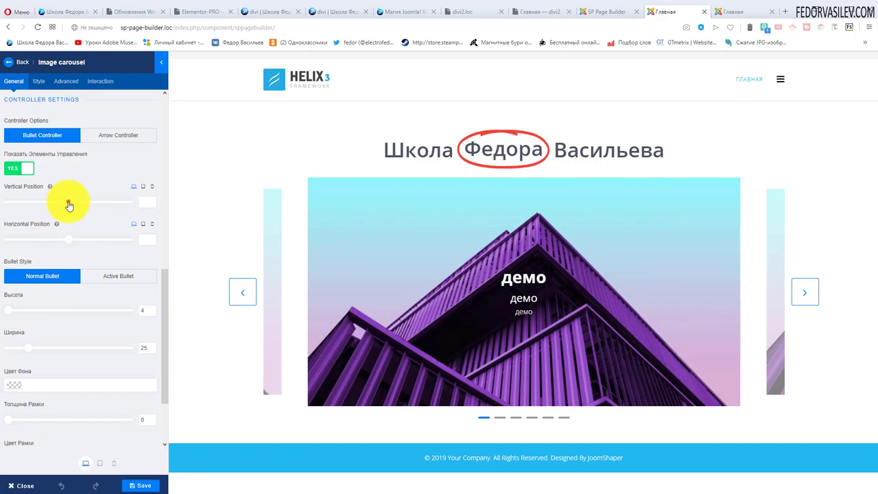
pyautogui.click(68, 203)
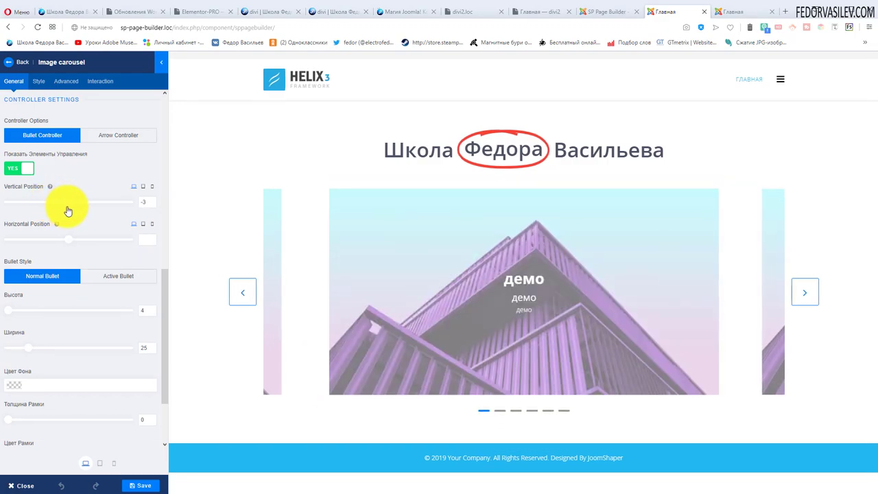
pyautogui.moveTo(61, 211); pyautogui.dragTo(72, 240)
pyautogui.click(64, 207)
pyautogui.moveTo(65, 207); pyautogui.dragTo(64, 202)
pyautogui.scroll(-2, 29, 236)
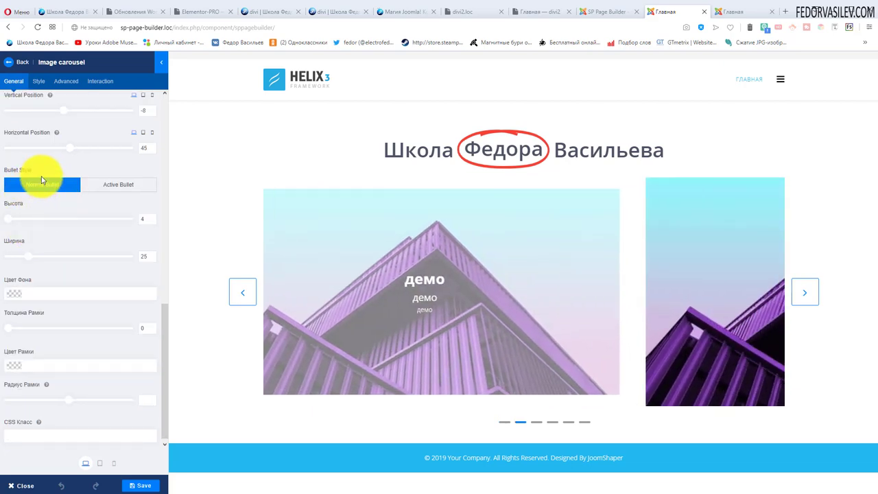
# Set the height of the normal bullets to 19 and their width to 37
pyautogui.click(18, 219)
pyautogui.moveTo(15, 226); pyautogui.dragTo(20, 226)
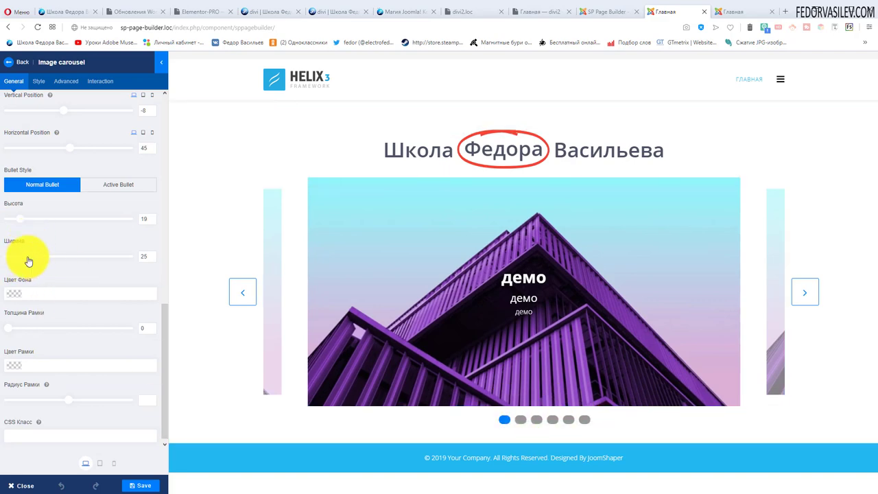
pyautogui.moveTo(29, 259); pyautogui.dragTo(36, 279)
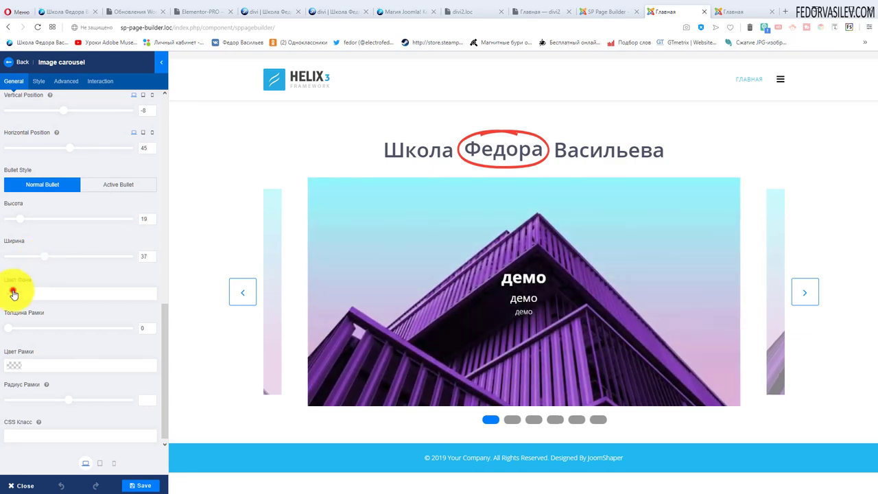
# Give the normal bullets the background color #f70000, a border width of 4 and a border radius of 0
pyautogui.click(14, 293)
pyautogui.moveTo(86, 324); pyautogui.dragTo(110, 306)
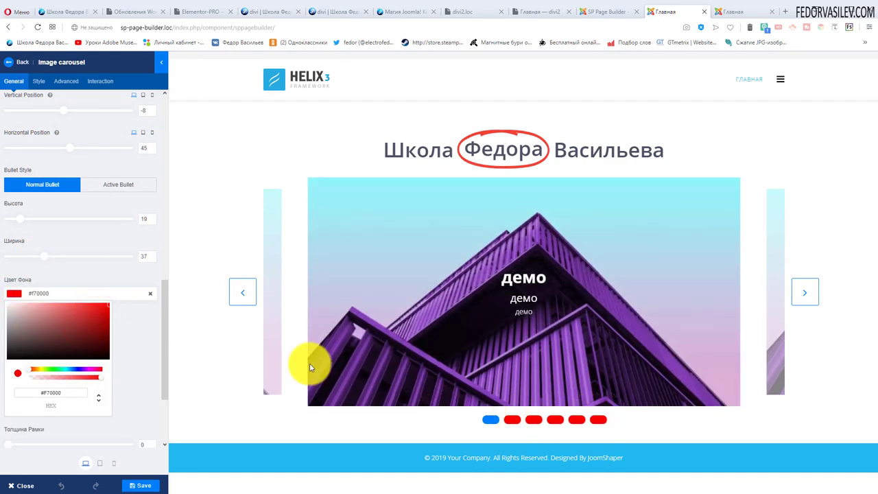
pyautogui.click(111, 273)
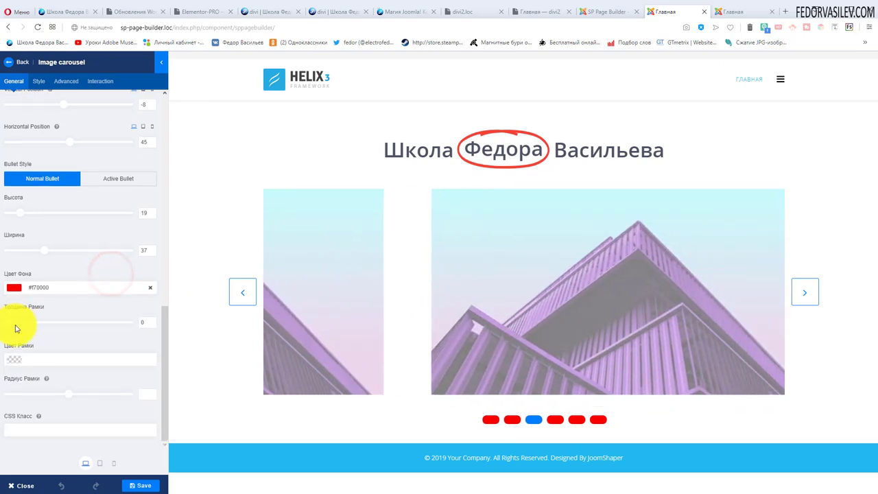
pyautogui.moveTo(10, 323); pyautogui.dragTo(31, 322)
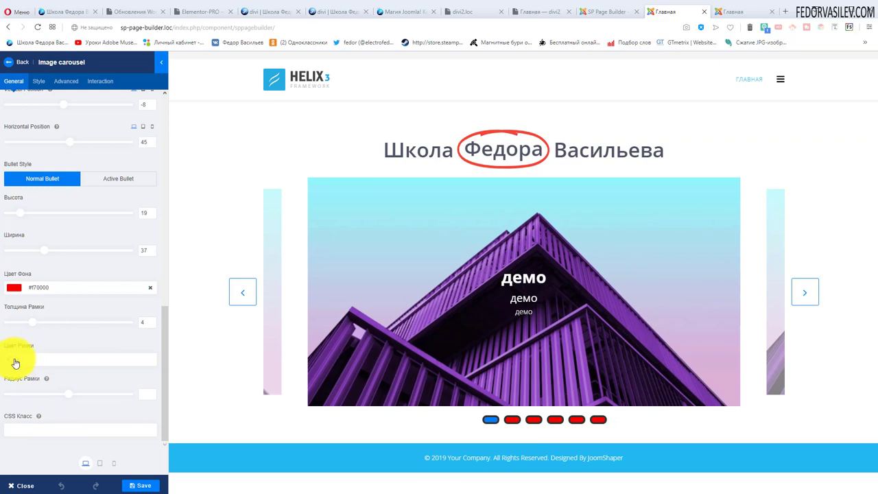
pyautogui.moveTo(63, 396); pyautogui.dragTo(12, 399)
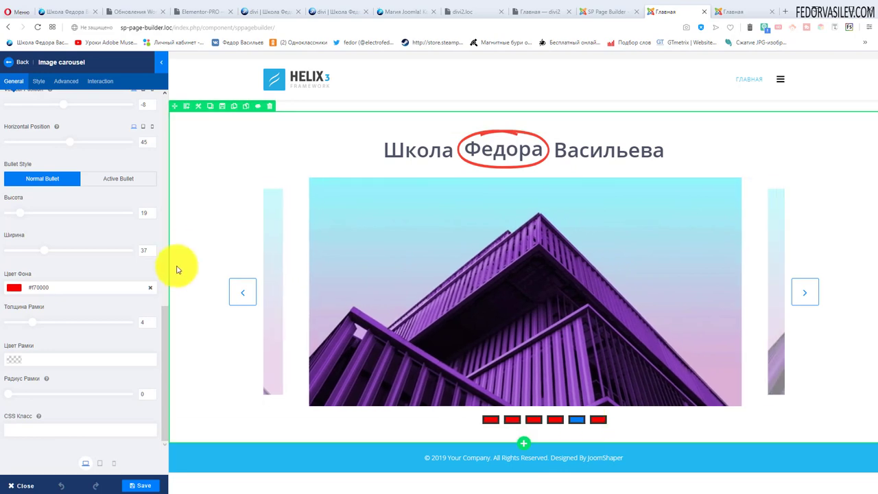
# Set the active bullet's background color to green #01fd15
pyautogui.click(125, 181)
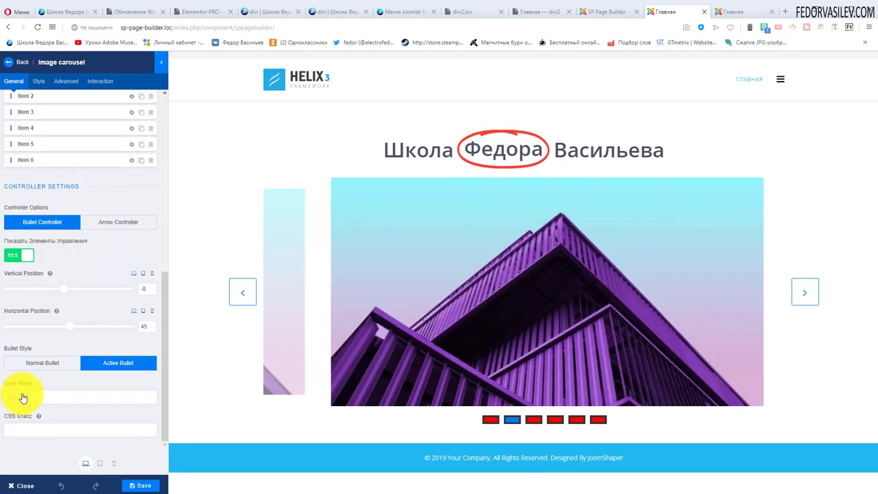
pyautogui.click(23, 398)
pyautogui.click(74, 314)
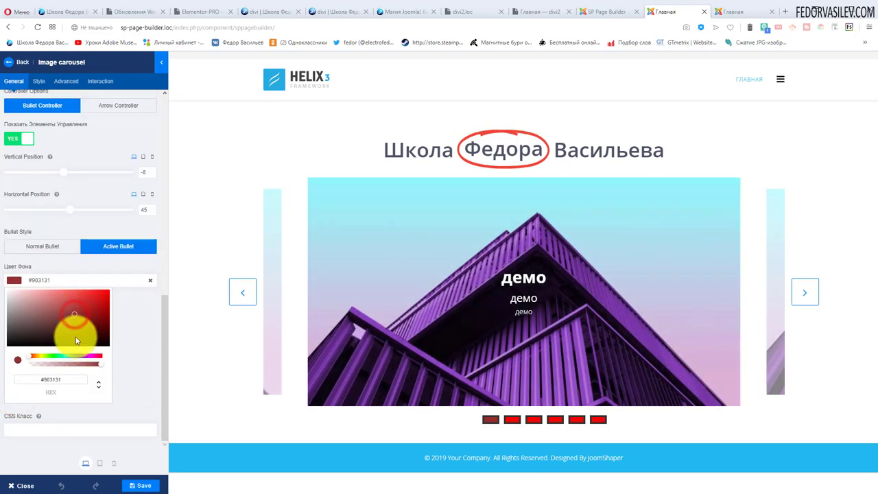
pyautogui.click(54, 356)
pyautogui.click(108, 293)
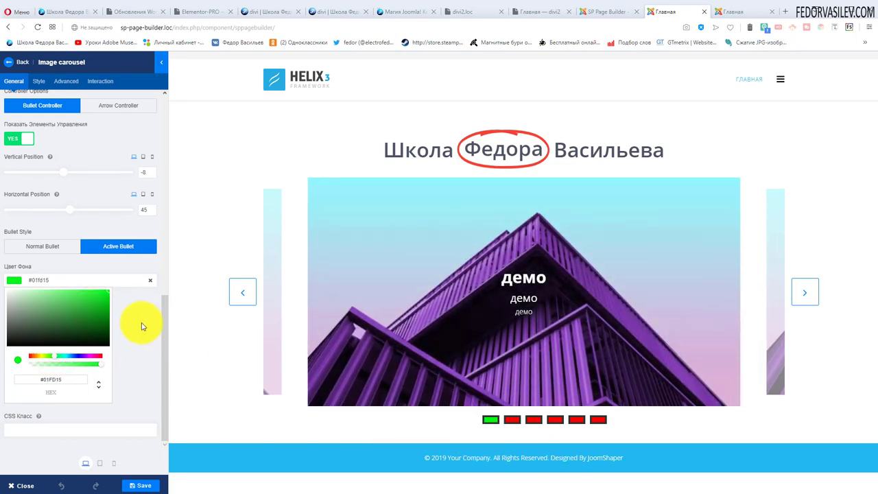
pyautogui.click(140, 324)
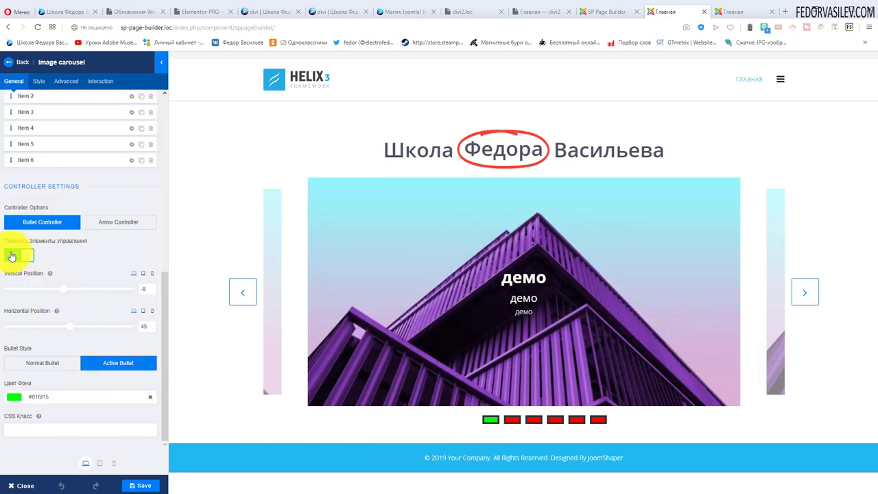
# Turn off the carousel's bullet controls and open the arrow controller options, keeping the navigation arrows enabled
pyautogui.click(11, 257)
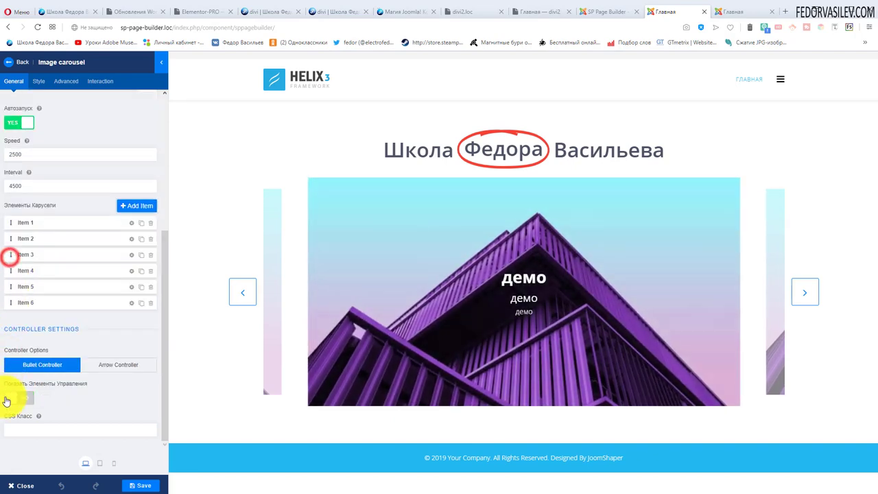
pyautogui.click(118, 369)
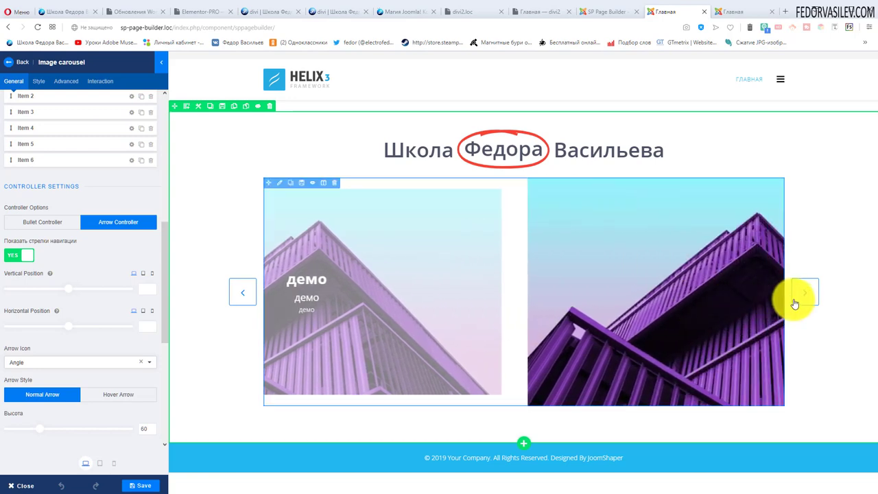
pyautogui.click(14, 254)
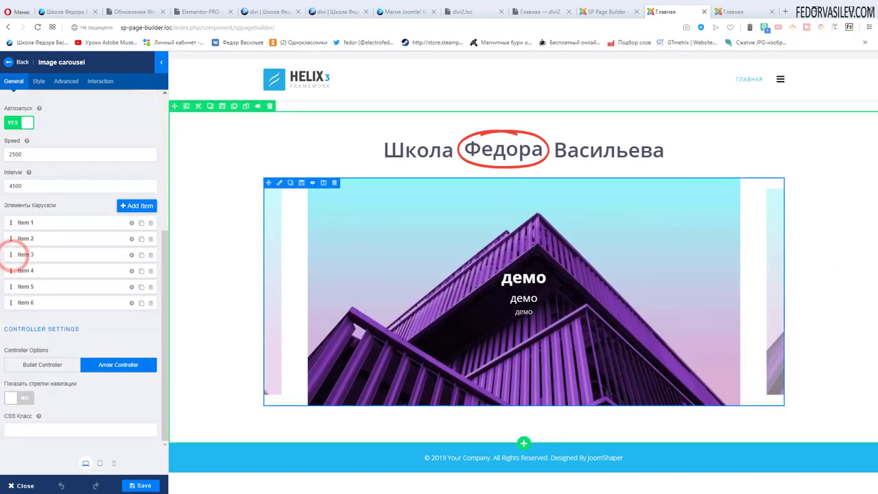
pyautogui.click(30, 393)
# Set the navigation arrows' desktop vertical position to -5 and horizontal position to -79
pyautogui.scroll(-2, 29, 391)
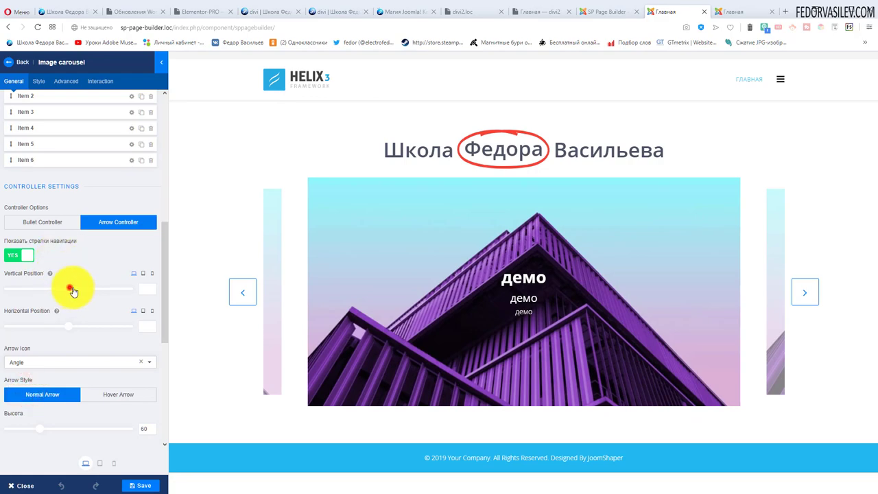
pyautogui.moveTo(72, 291); pyautogui.dragTo(66, 294)
pyautogui.moveTo(65, 329); pyautogui.dragTo(47, 325)
# Try the Long Arrow icon for the navigation arrows and switch back to Angle
pyautogui.click(22, 362)
pyautogui.click(31, 351)
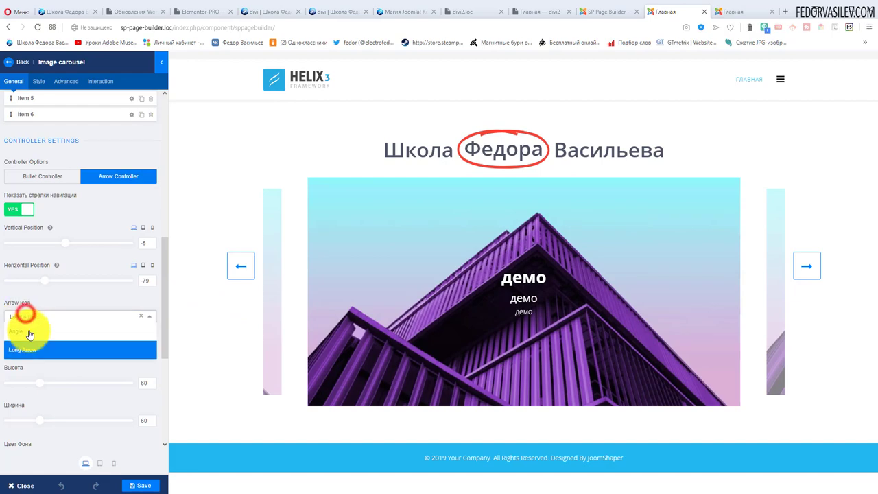
pyautogui.click(30, 333)
# Set the height of the normal arrows to 59 and their width to 47
pyautogui.scroll(-1, 28, 364)
pyautogui.moveTo(39, 296)
pyautogui.mouseDown()
pyautogui.moveTo(55, 300)
pyautogui.moveTo(39, 300)
pyautogui.mouseUp()
pyautogui.moveTo(39, 332)
pyautogui.mouseDown()
pyautogui.moveTo(57, 335)
pyautogui.moveTo(32, 333)
pyautogui.mouseUp()
# Set the hover background color of the navigation arrows to red #ce0404
pyautogui.scroll(-3, 69, 343)
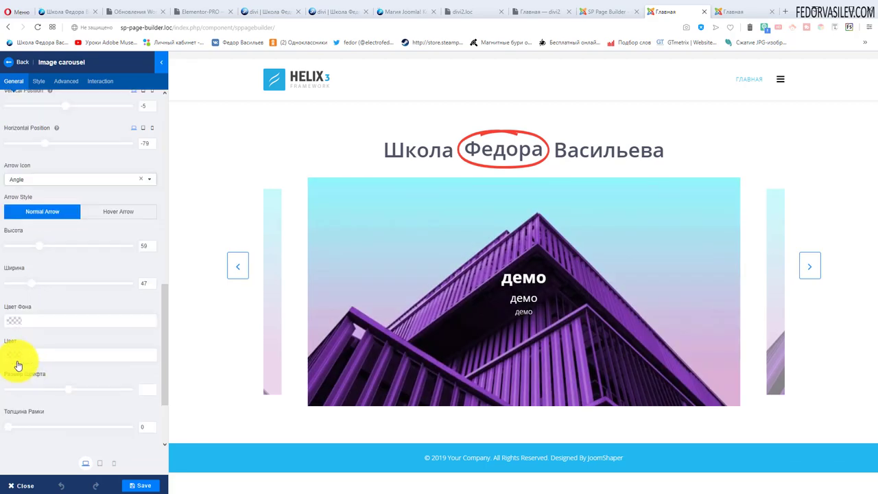
pyautogui.scroll(2, 106, 402)
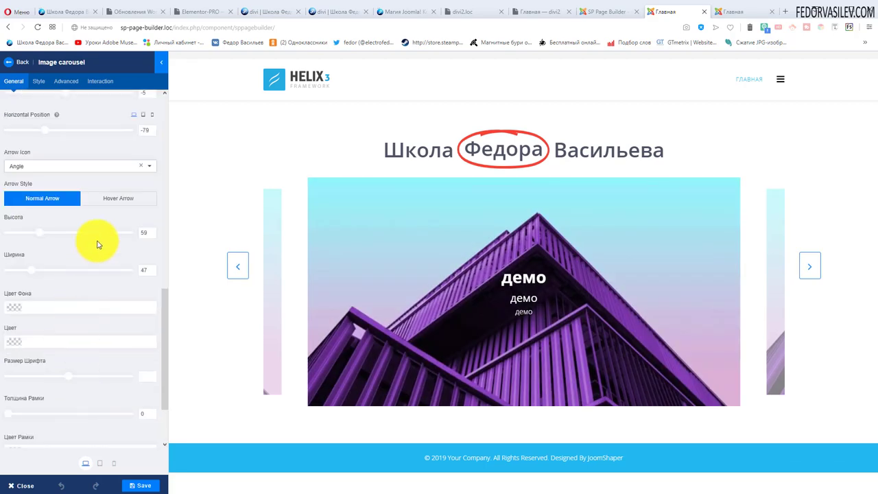
pyautogui.click(107, 203)
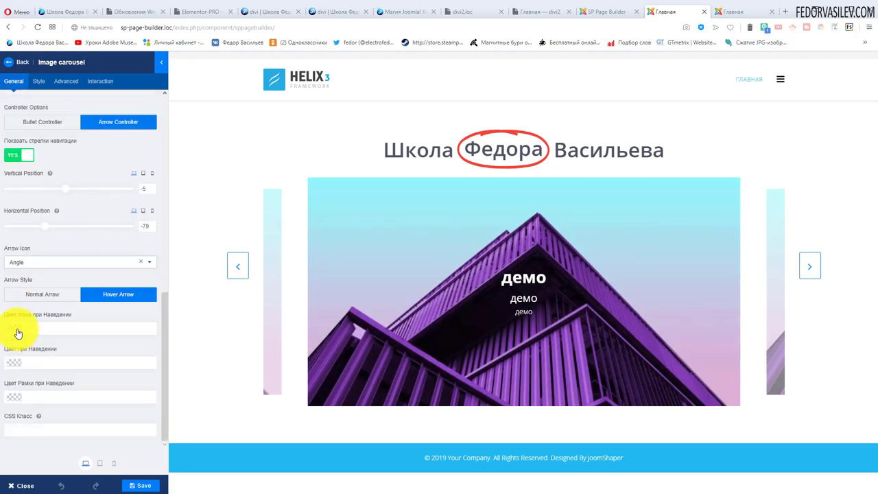
pyautogui.click(18, 334)
pyautogui.click(108, 252)
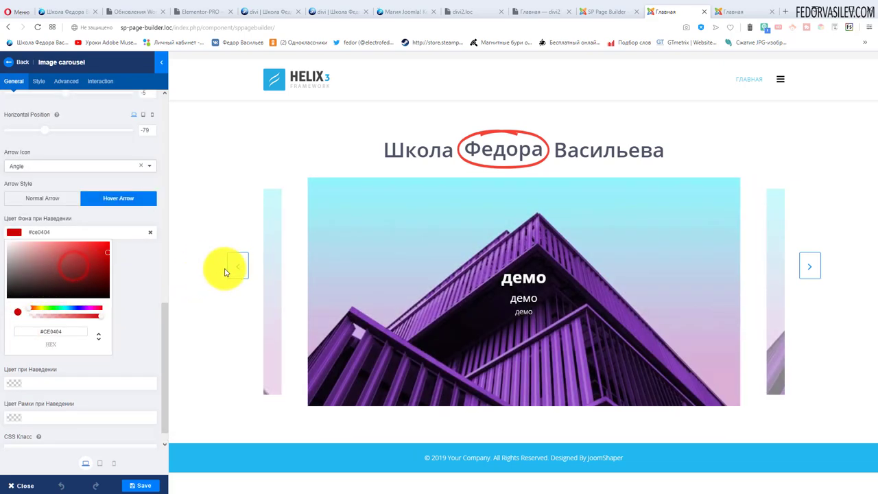
pyautogui.click(131, 270)
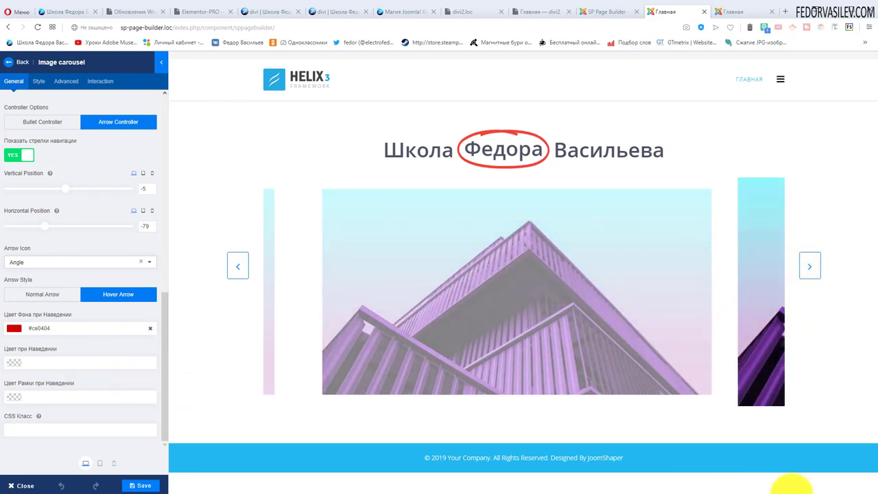
# Enable the overlay for the carousel items and set the first gradient color to green (RGB 25, 208, 102)
pyautogui.scroll(10, 78, 137)
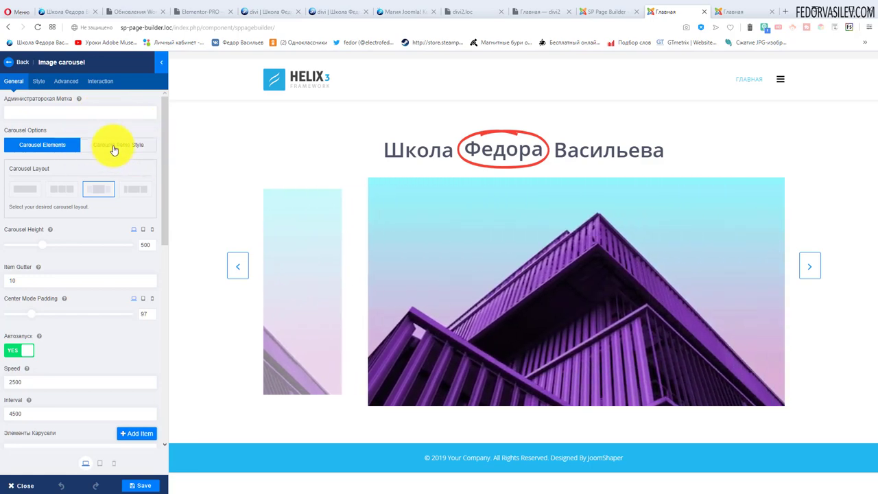
pyautogui.click(113, 147)
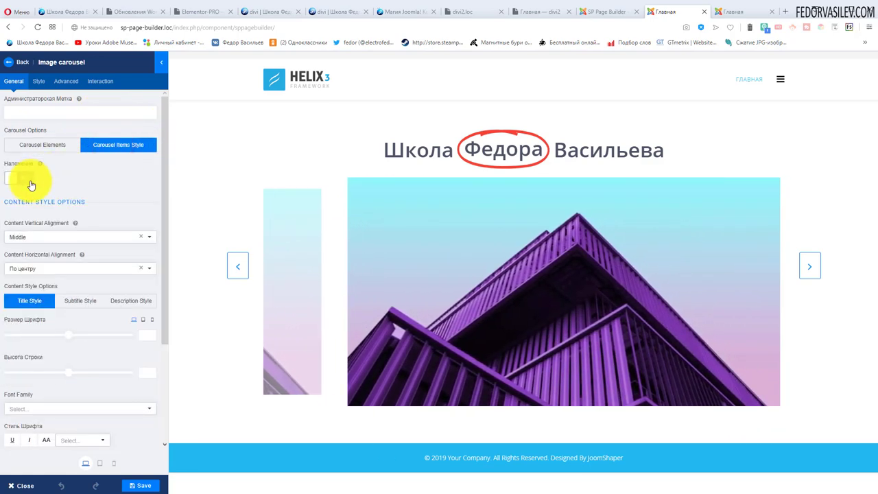
pyautogui.click(30, 182)
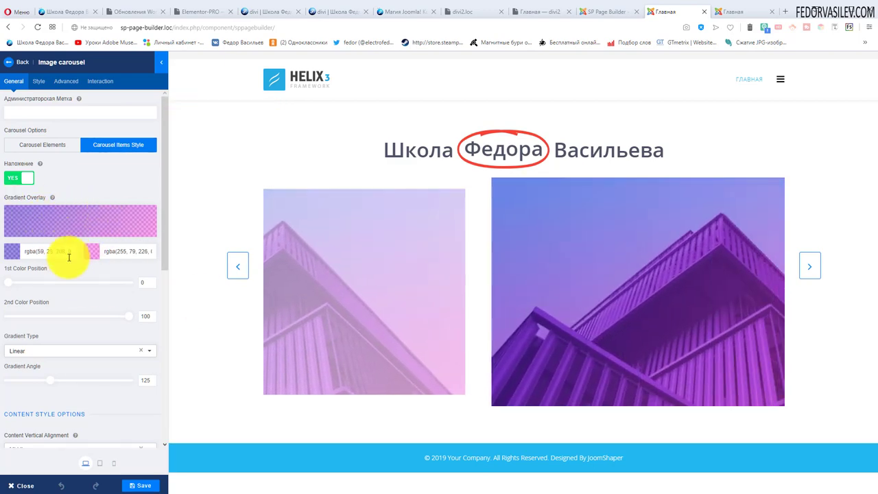
pyautogui.click(11, 254)
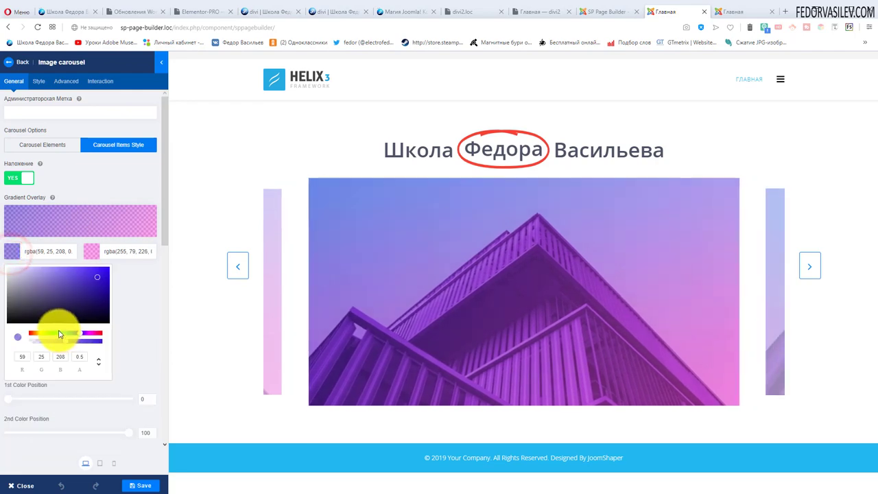
pyautogui.click(57, 334)
# Set the second color of the overlay gradient to fully opaque blue #4f79ff
pyautogui.click(95, 252)
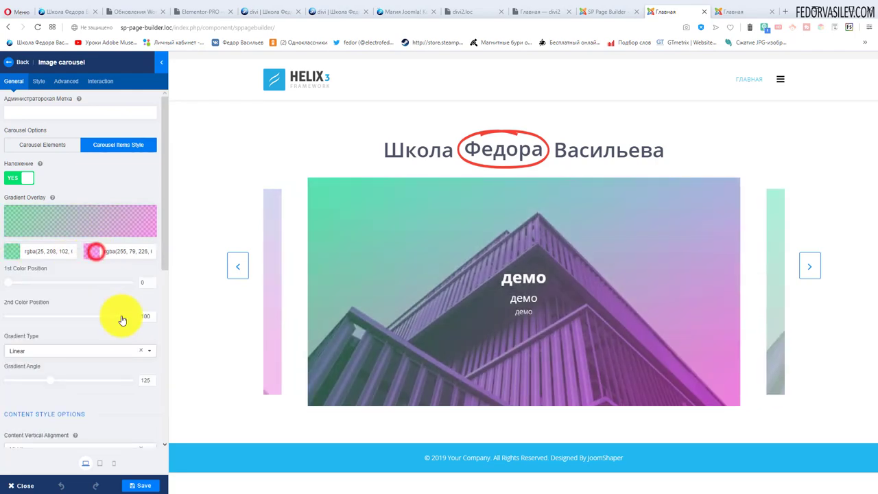
pyautogui.click(91, 254)
pyautogui.click(120, 334)
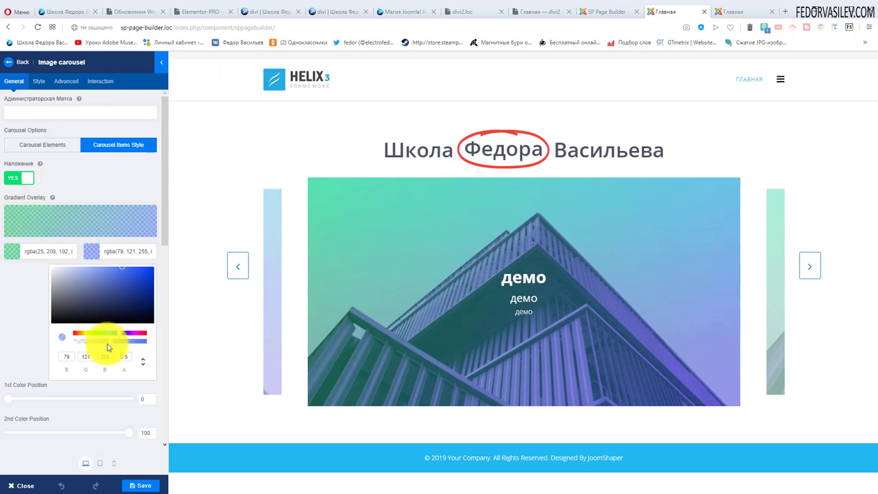
pyautogui.moveTo(112, 345); pyautogui.dragTo(146, 341)
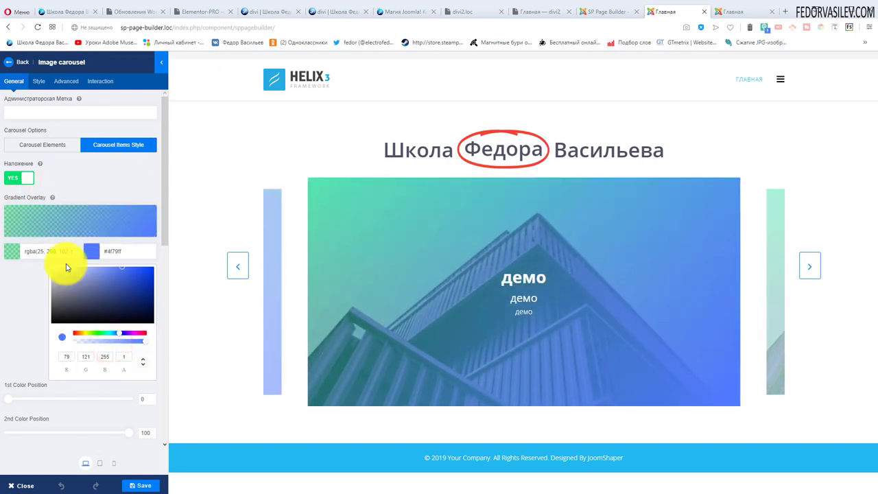
pyautogui.click(159, 169)
# Set the overlay gradient's first color position to 41 and its second color position to 59
pyautogui.scroll(-1, 68, 212)
pyautogui.moveTo(9, 235); pyautogui.dragTo(47, 243)
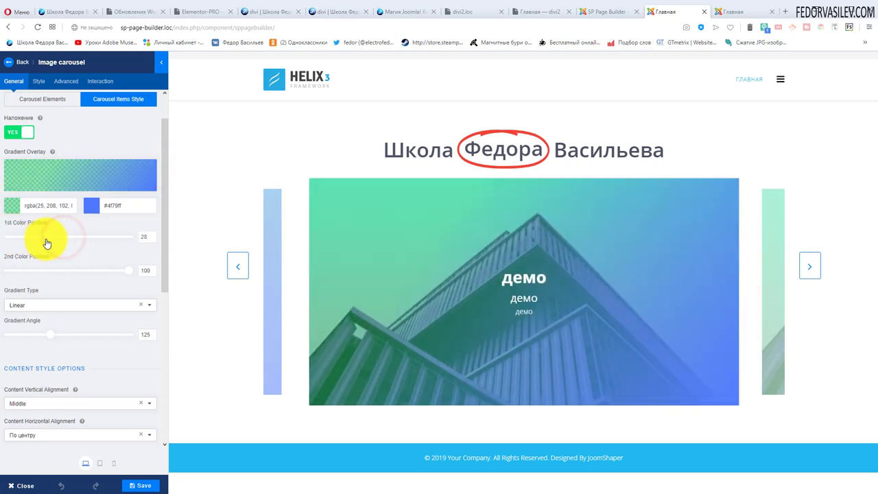
pyautogui.click(93, 244)
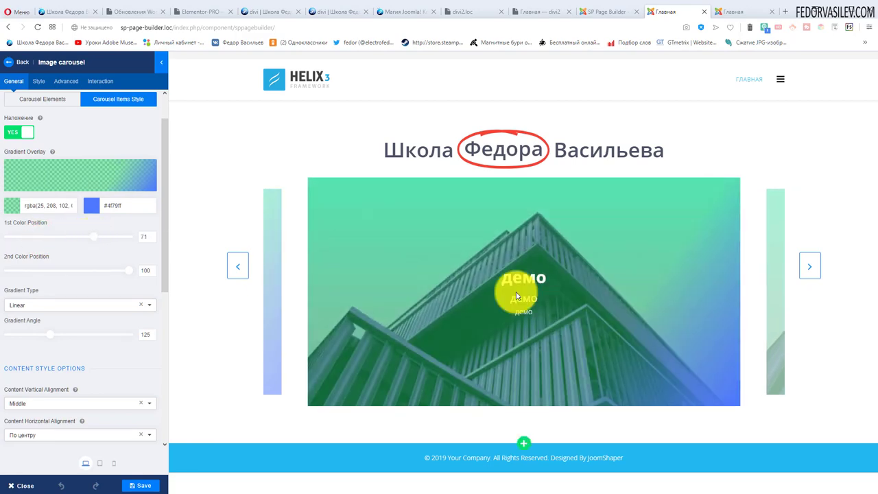
pyautogui.moveTo(129, 270); pyautogui.dragTo(92, 271)
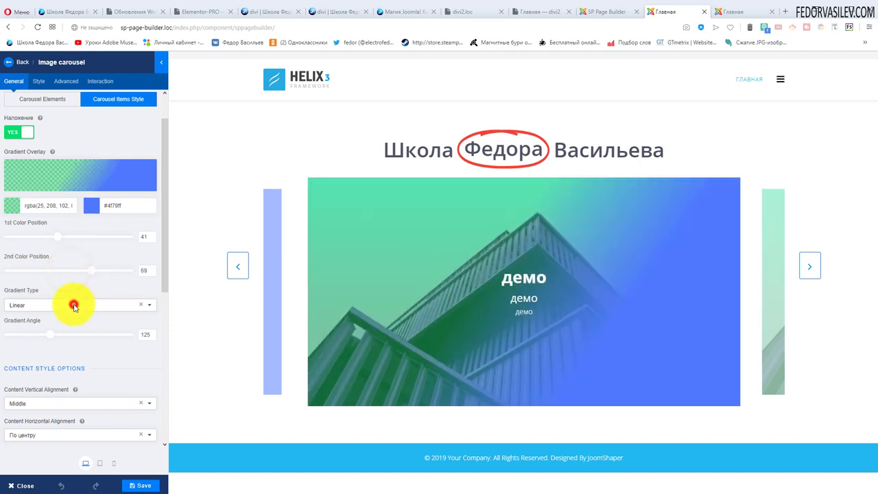
# Change the overlay gradient to Radial with the Top Left angle and set its second color position to 79
pyautogui.click(74, 305)
pyautogui.click(41, 333)
pyautogui.scroll(-2, 27, 360)
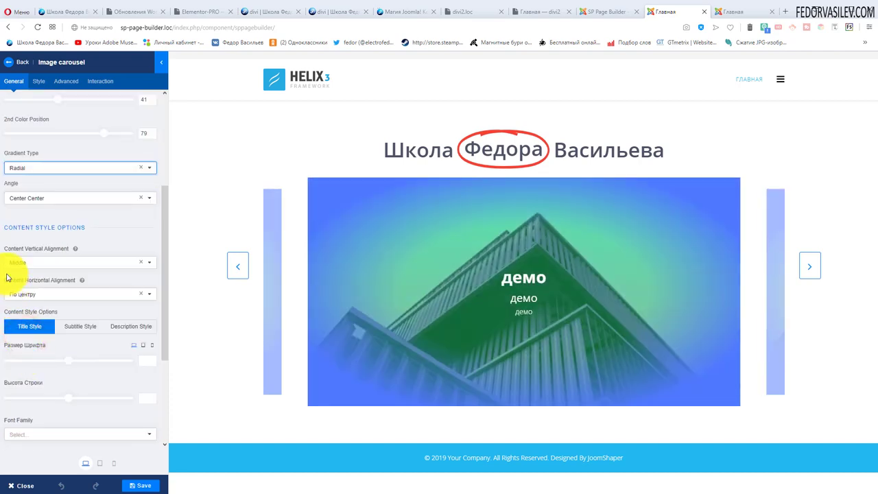
pyautogui.click(29, 200)
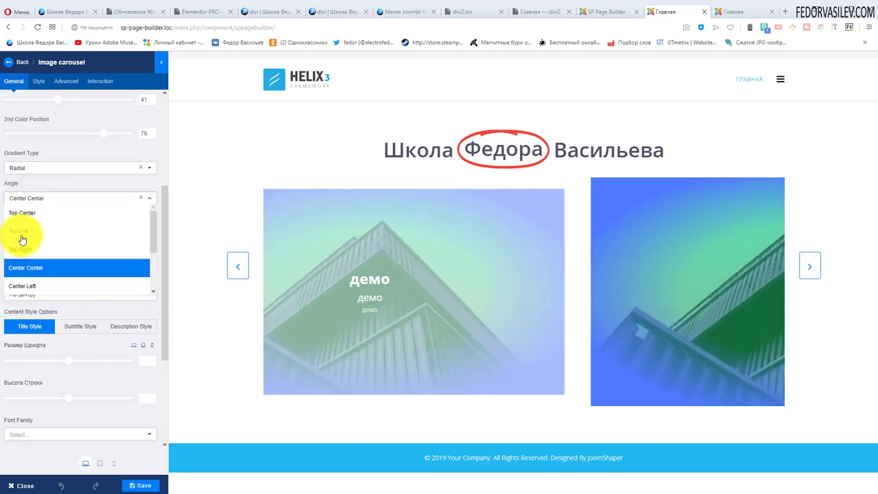
pyautogui.click(20, 231)
# Turn off the overlay of the carousel items
pyautogui.scroll(-3, 55, 245)
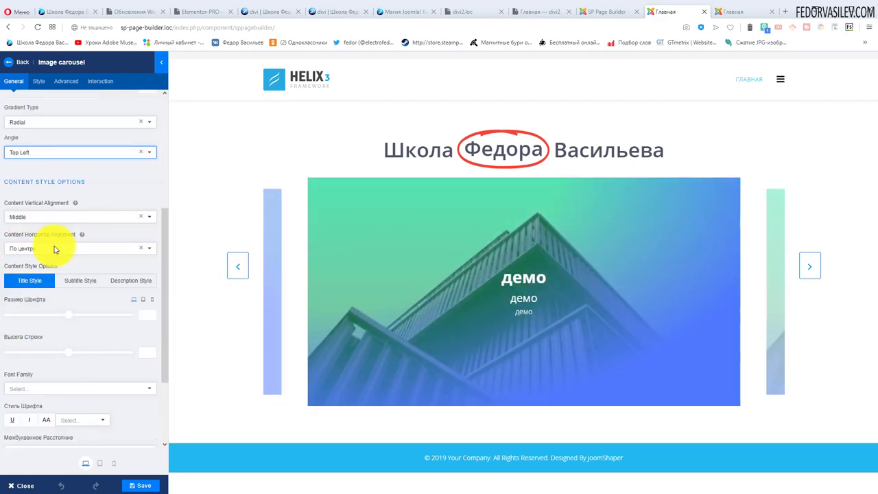
pyautogui.scroll(5, 69, 260)
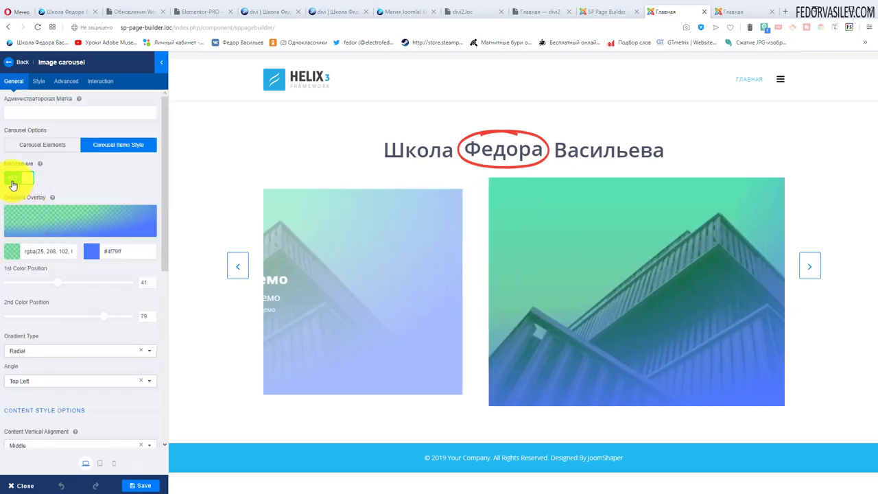
pyautogui.click(13, 178)
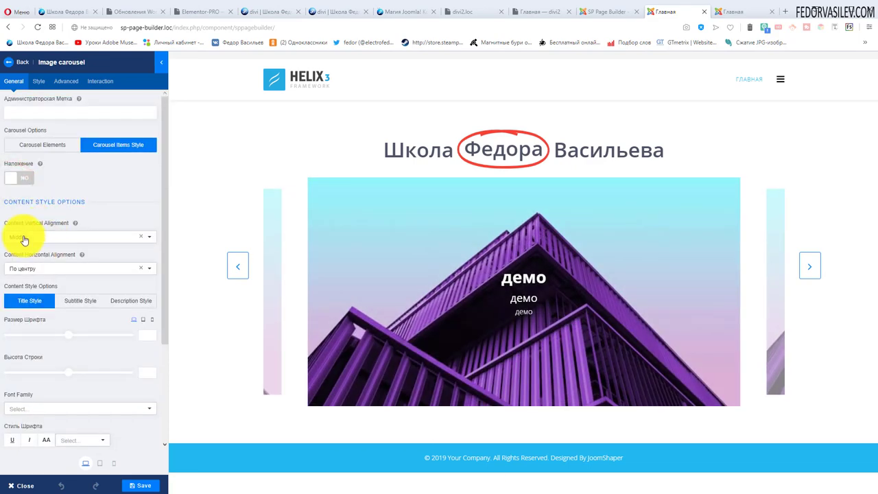
# Try the Top and Bottom vertical alignments for the carousel content and return it to Middle
pyautogui.click(54, 237)
pyautogui.click(15, 252)
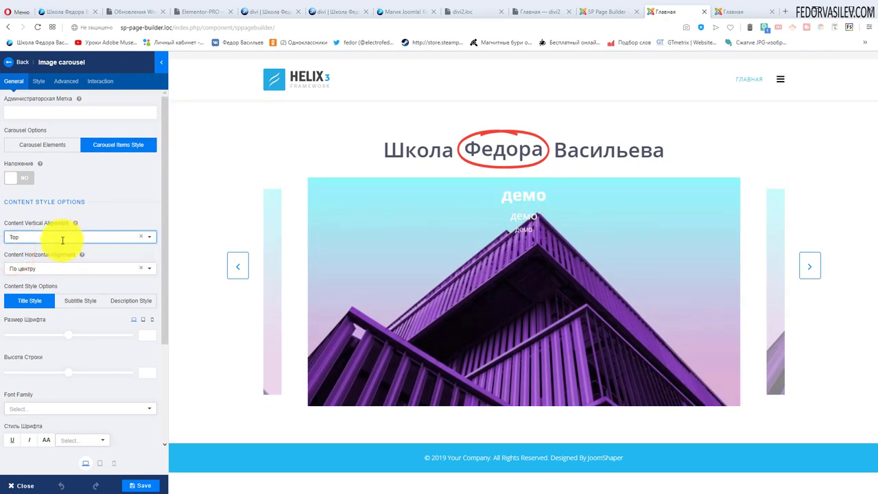
pyautogui.click(63, 237)
pyautogui.click(25, 269)
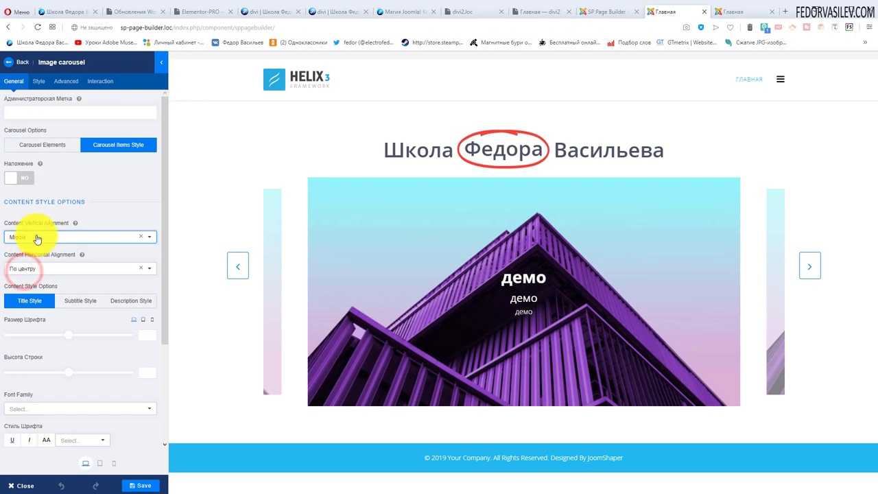
pyautogui.click(71, 239)
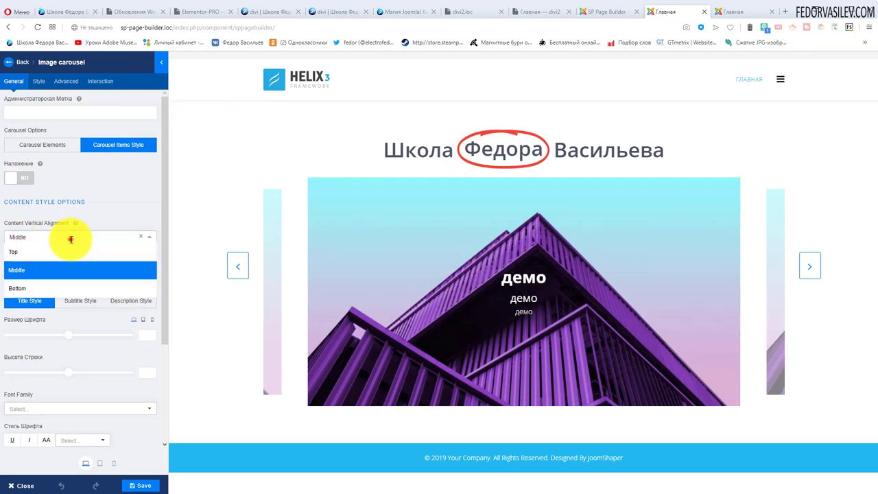
pyautogui.click(21, 289)
pyautogui.click(32, 235)
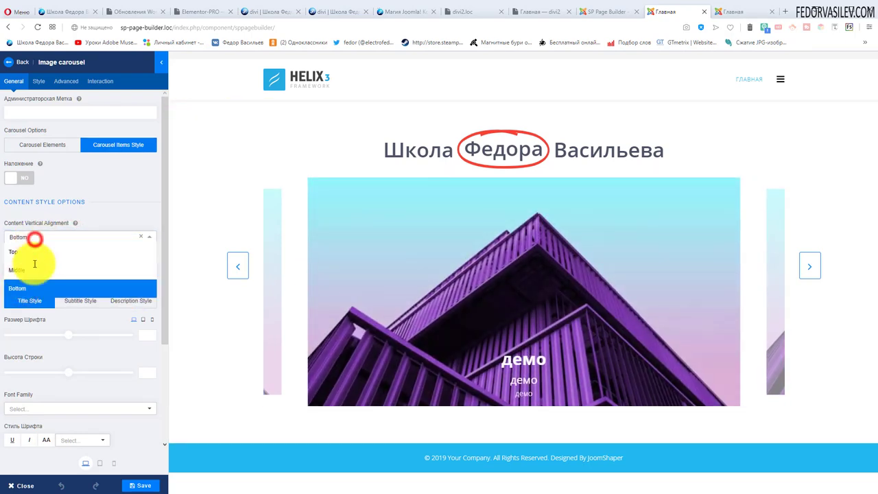
pyautogui.click(22, 274)
# Try the left horizontal alignment (Слева) for the carousel content and return it to По центру
pyautogui.click(41, 268)
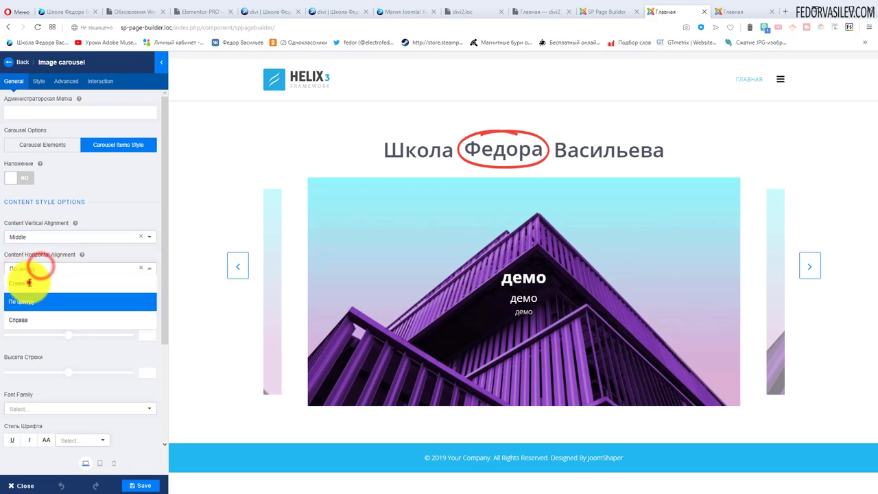
pyautogui.click(29, 282)
pyautogui.click(32, 268)
pyautogui.click(29, 306)
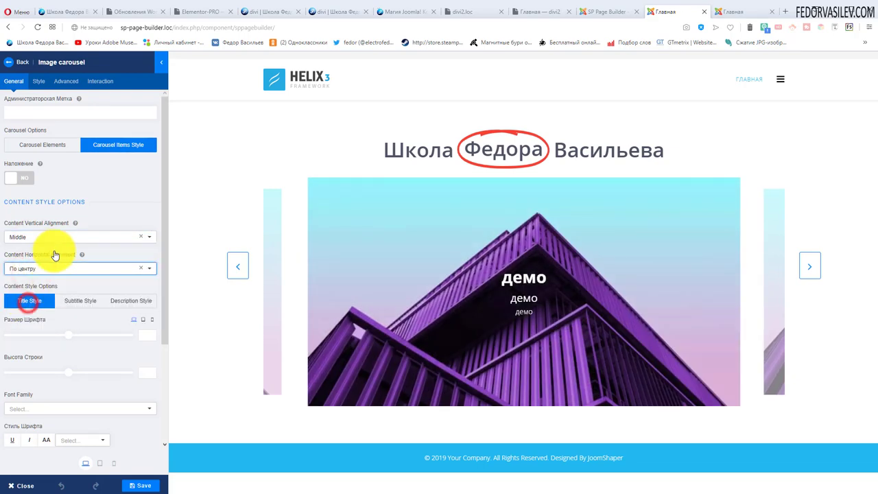
# Set the carousel title's font size to 145, its line height to 170 and its font family to Arial
pyautogui.scroll(-2, 51, 274)
pyautogui.moveTo(64, 246)
pyautogui.mouseDown()
pyautogui.moveTo(81, 255)
pyautogui.moveTo(54, 245)
pyautogui.mouseUp()
pyautogui.moveTo(86, 283); pyautogui.dragTo(60, 283)
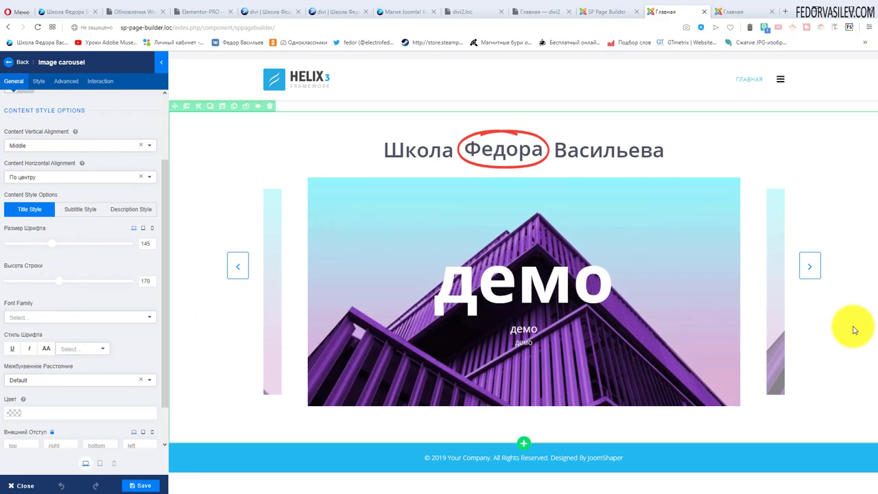
pyautogui.click(48, 318)
pyautogui.click(21, 349)
# Set the carousel title's text color to red #da0f0f, leaving the letter spacing at Default
pyautogui.scroll(-1, 107, 340)
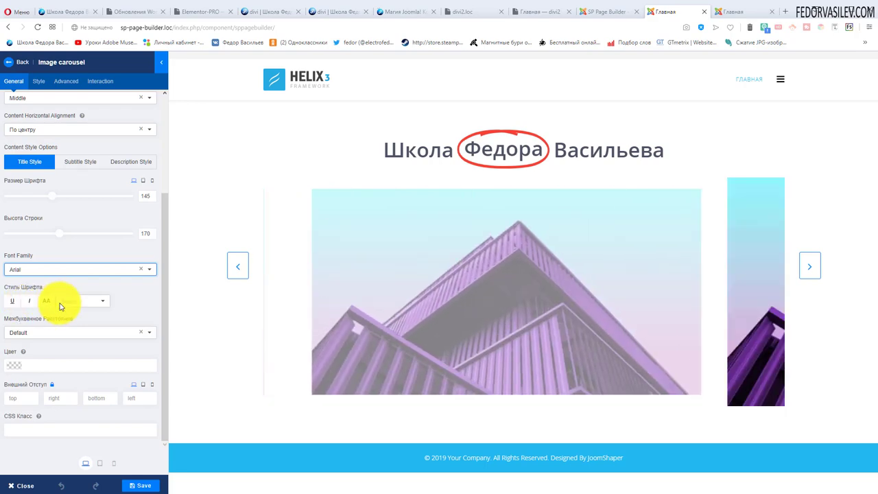
pyautogui.click(67, 331)
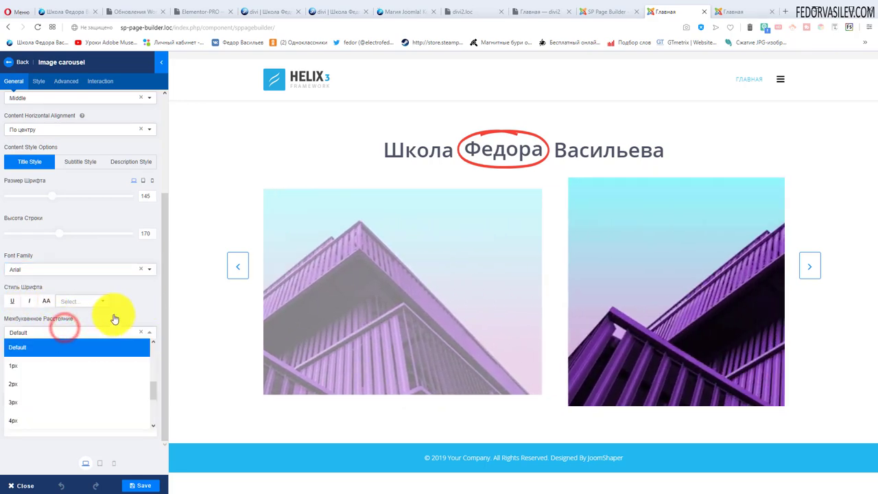
pyautogui.click(117, 311)
pyautogui.click(25, 364)
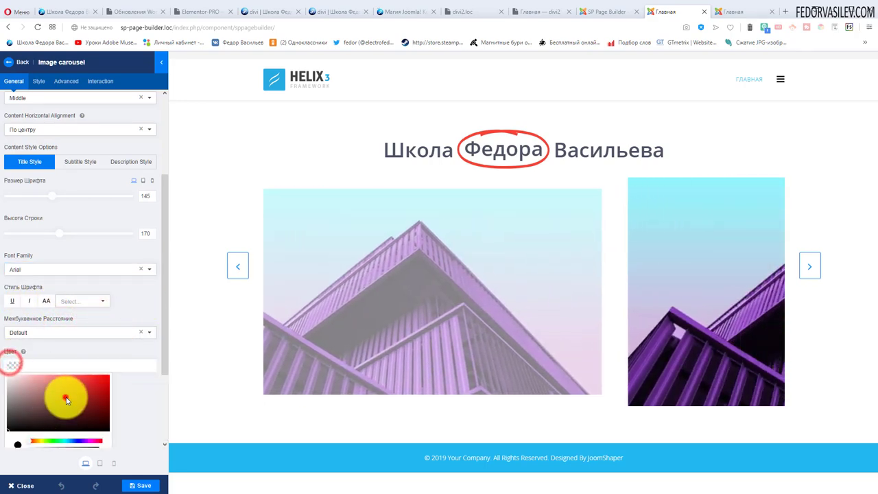
pyautogui.moveTo(64, 398); pyautogui.dragTo(103, 383)
pyautogui.click(139, 310)
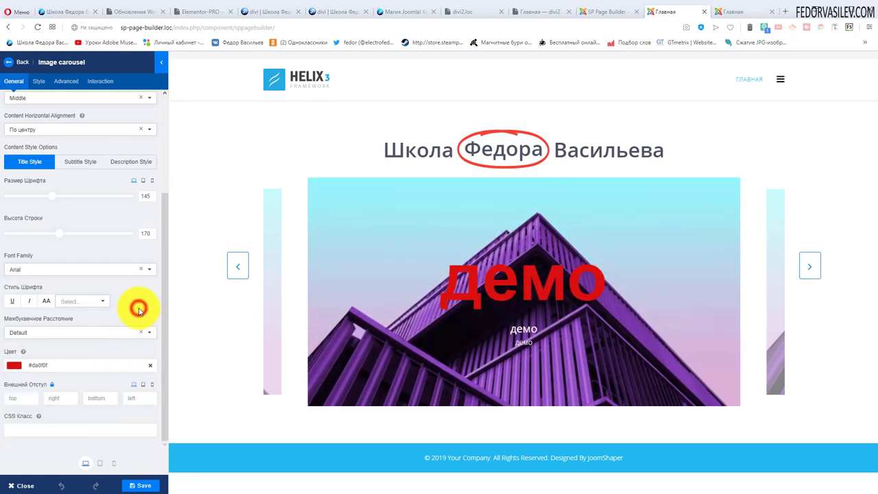
# Look through the subtitle and description style options of the carousel items
pyautogui.scroll(1, 75, 217)
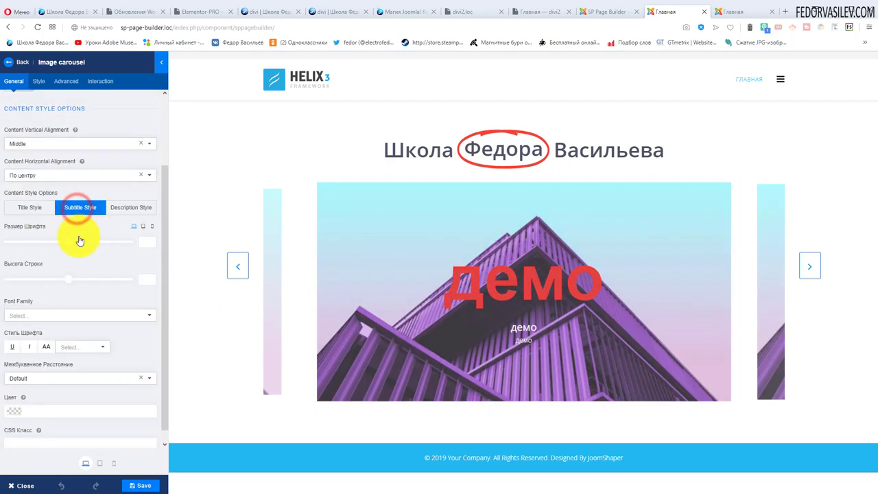
pyautogui.scroll(-1, 69, 309)
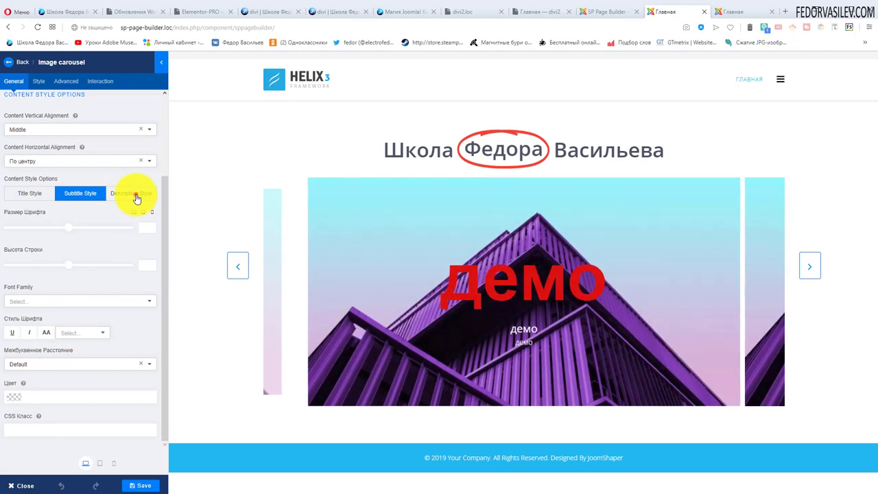
pyautogui.click(133, 193)
pyautogui.scroll(-1, 56, 238)
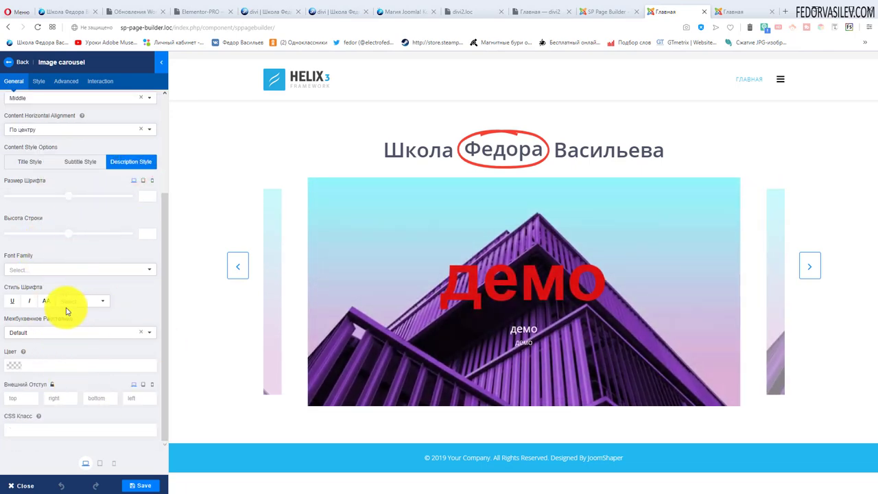
pyautogui.scroll(4, 65, 309)
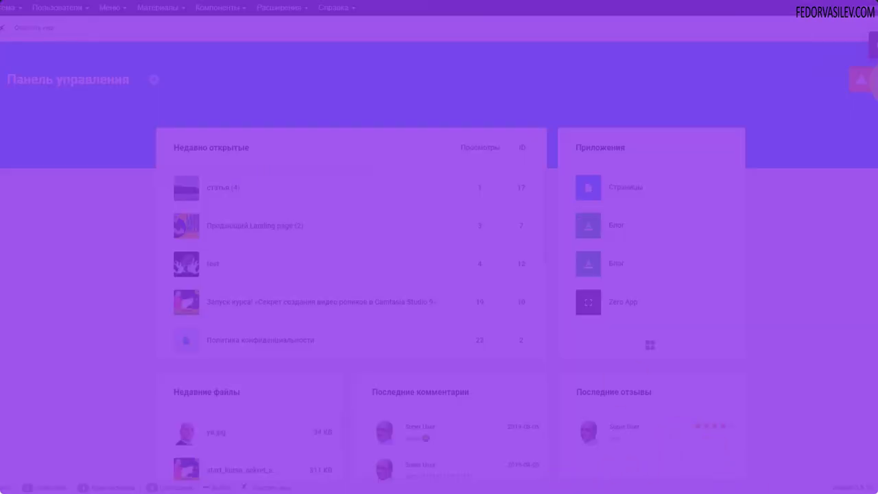
pyautogui.click(869, 84)
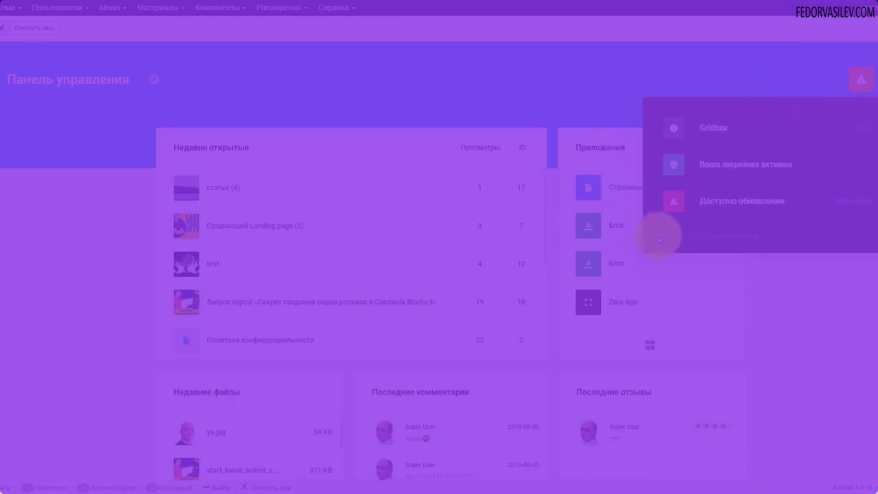
pyautogui.click(725, 174)
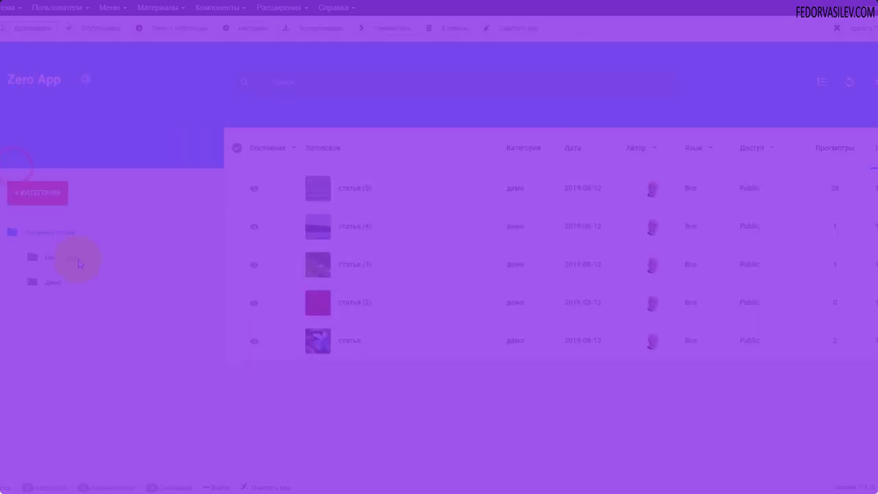
pyautogui.click(88, 85)
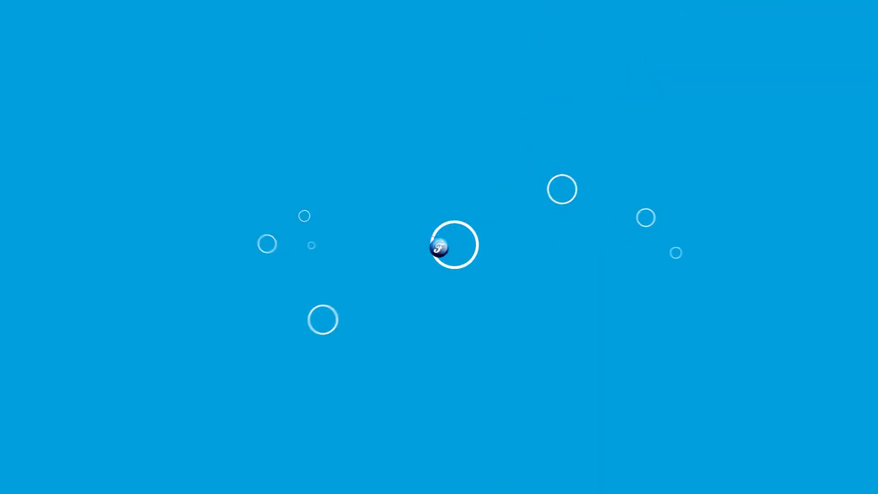